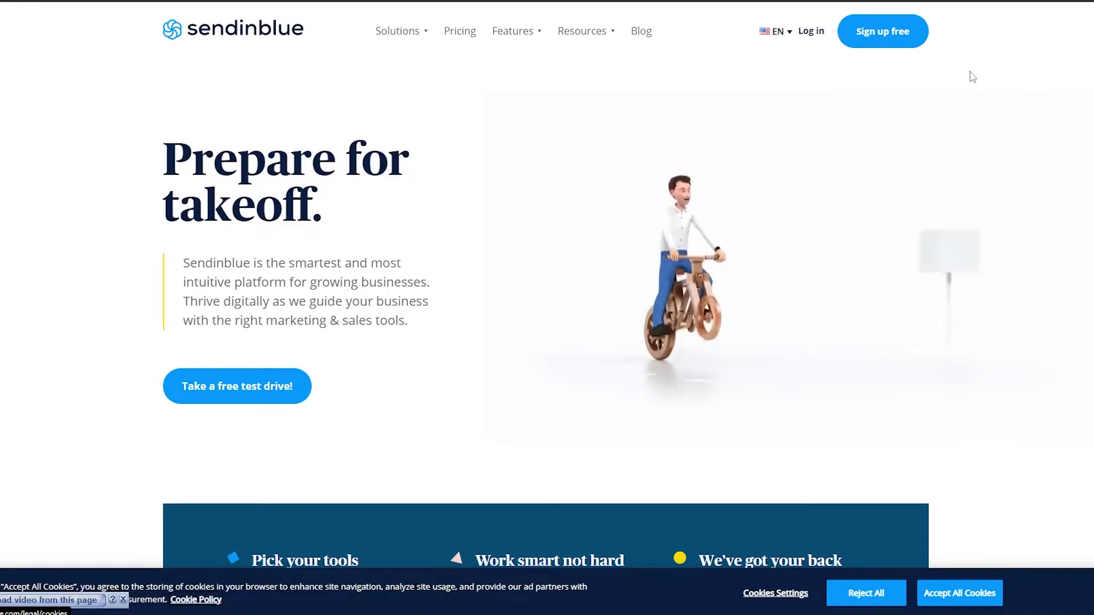
# Begin creating a free Sendinblue account with 'Sign up free' on the home page.
pyautogui.click(887, 37)
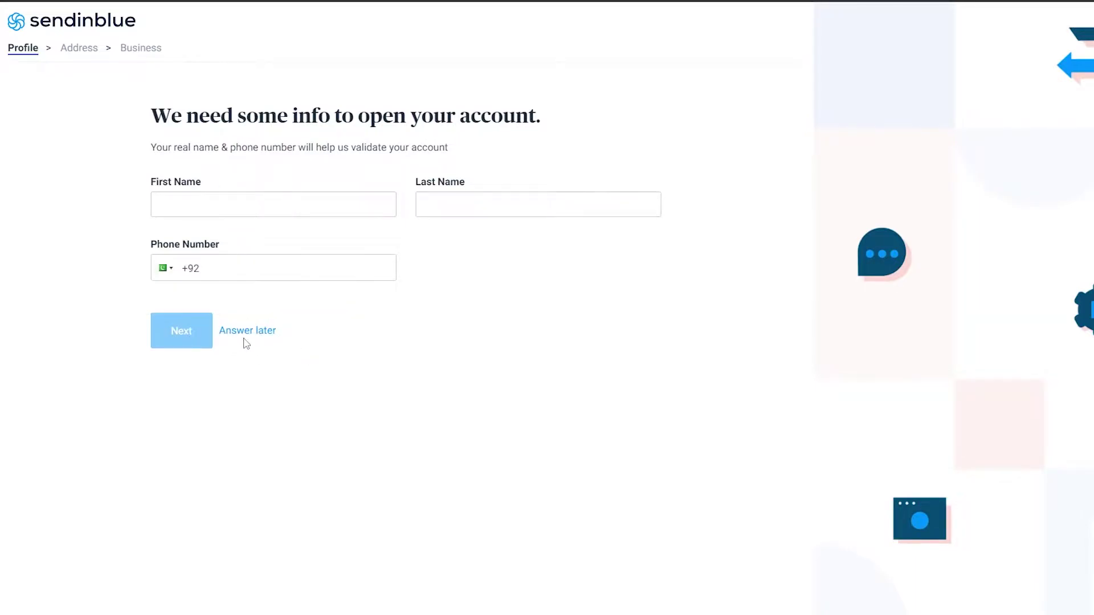
pyautogui.moveTo(251, 335)
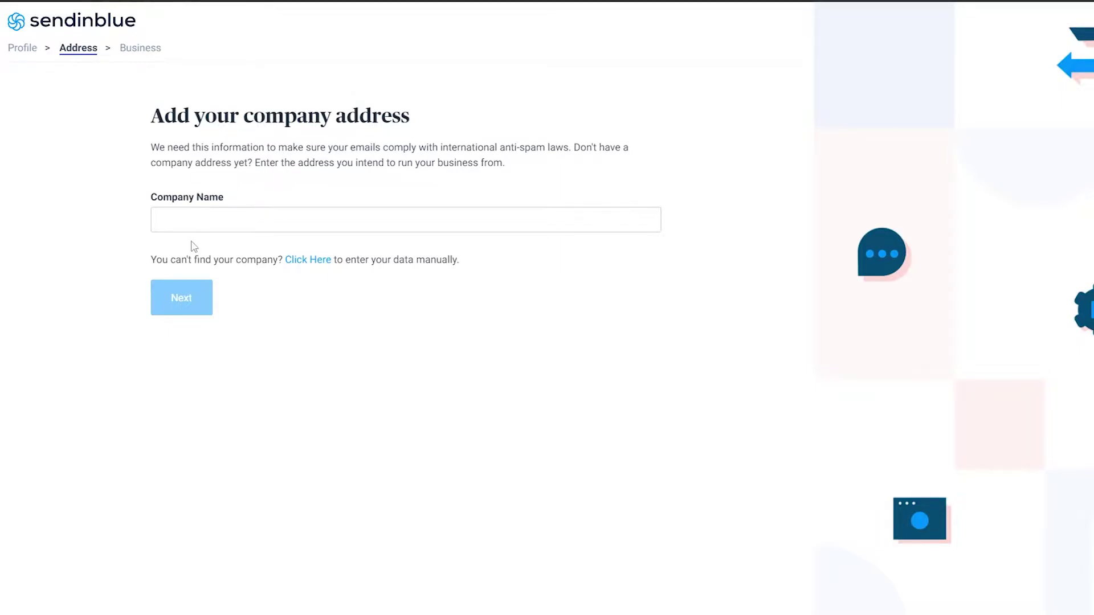
# Enter 'continuum' as the Company Name on the address step.
pyautogui.click(216, 222)
pyautogui.write('continuum')
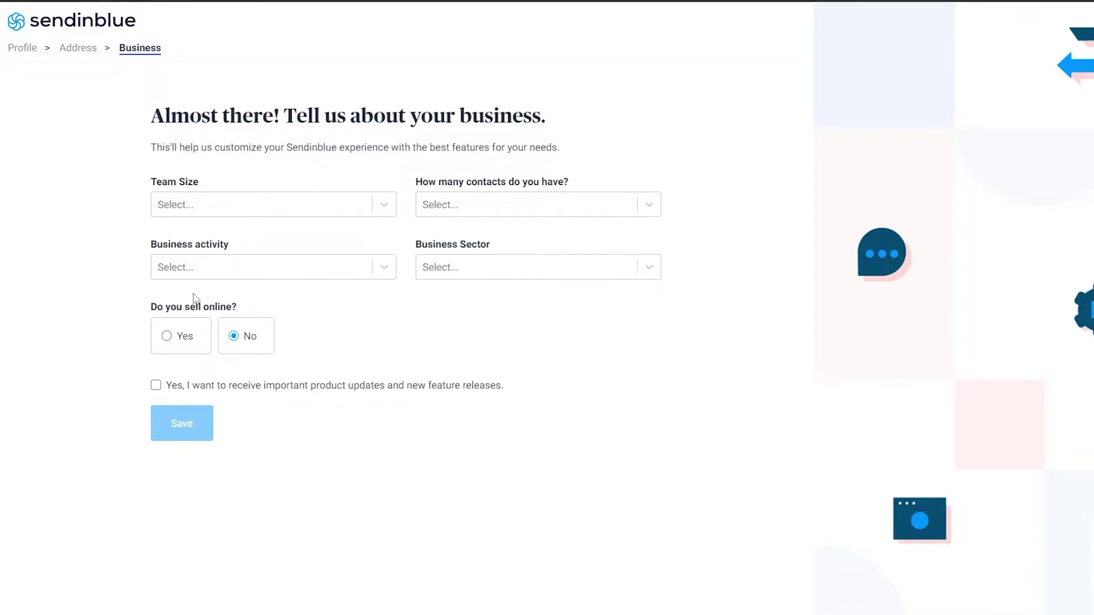
# Set team size to 2-10 employees, contacts to 1-300, and activity to Providing a service.
pyautogui.click(226, 210)
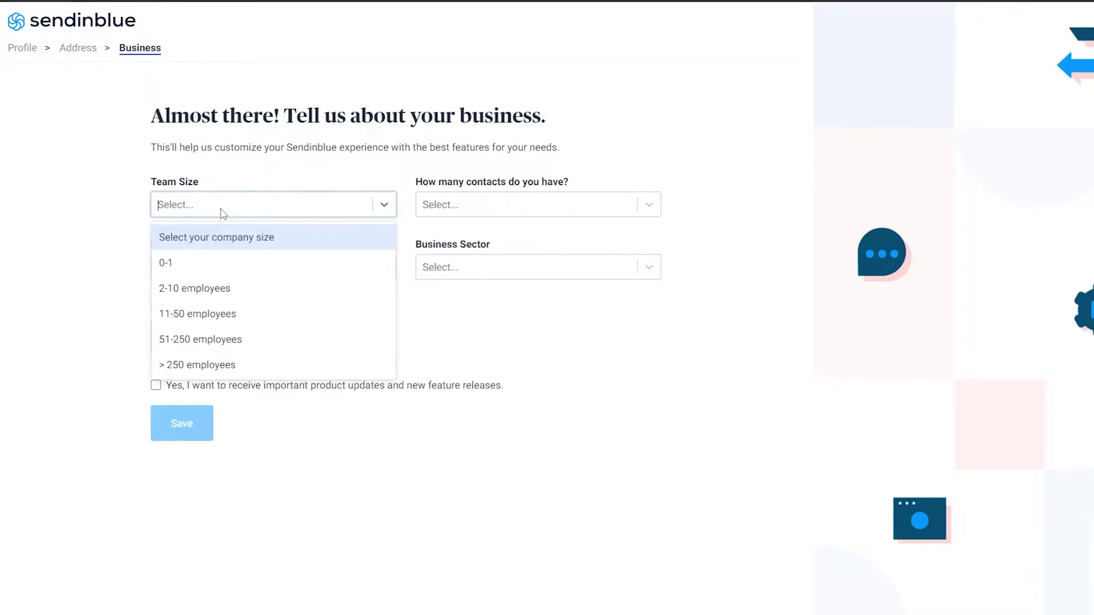
pyautogui.click(241, 287)
pyautogui.click(518, 207)
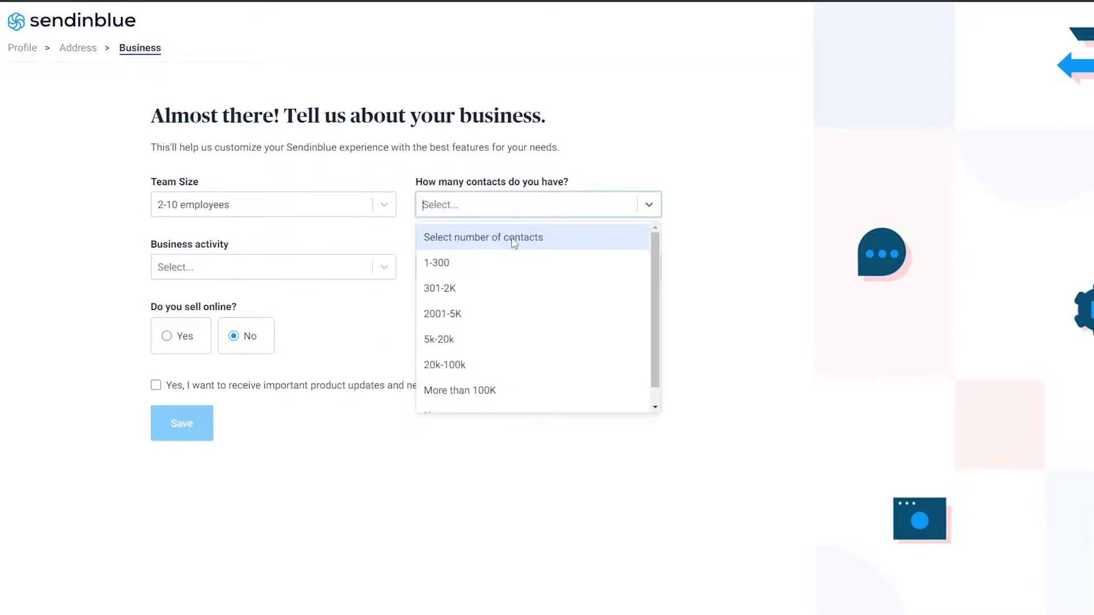
pyautogui.click(508, 264)
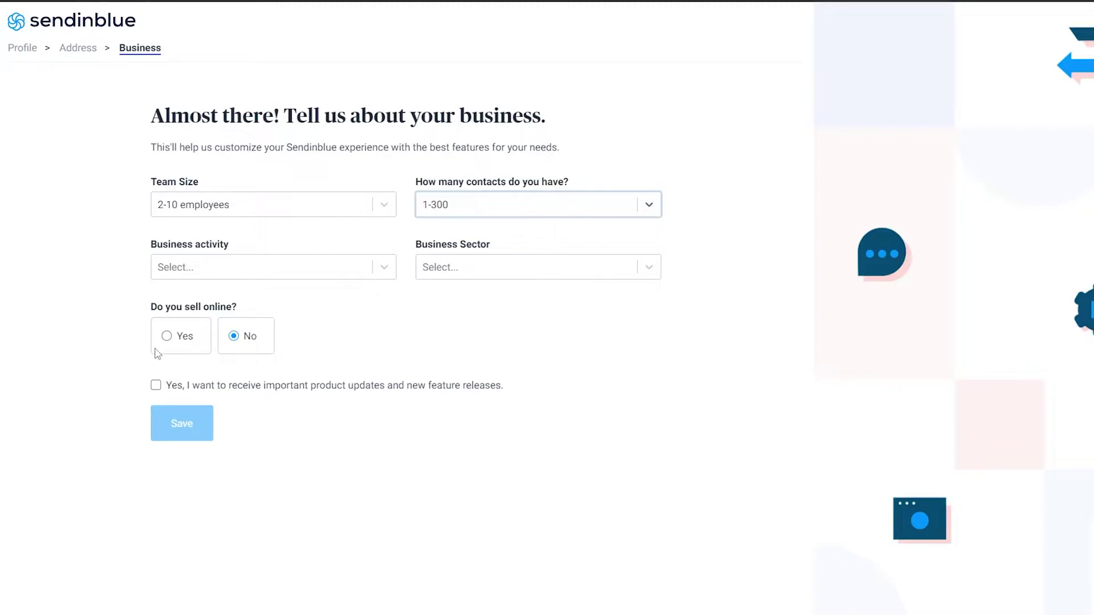
pyautogui.click(227, 272)
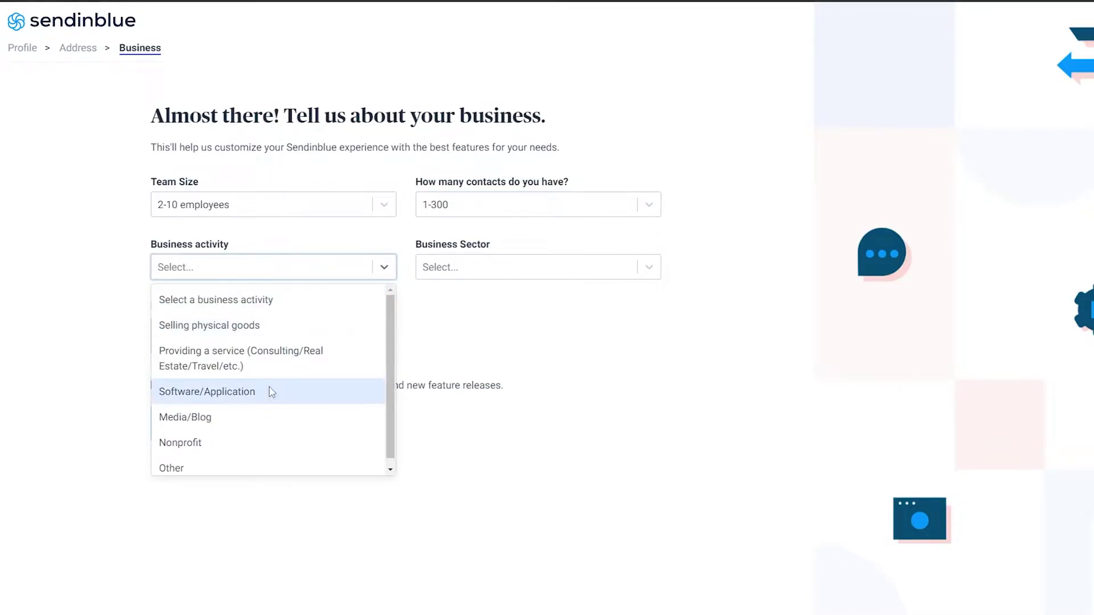
pyautogui.scroll(-1, 273, 393)
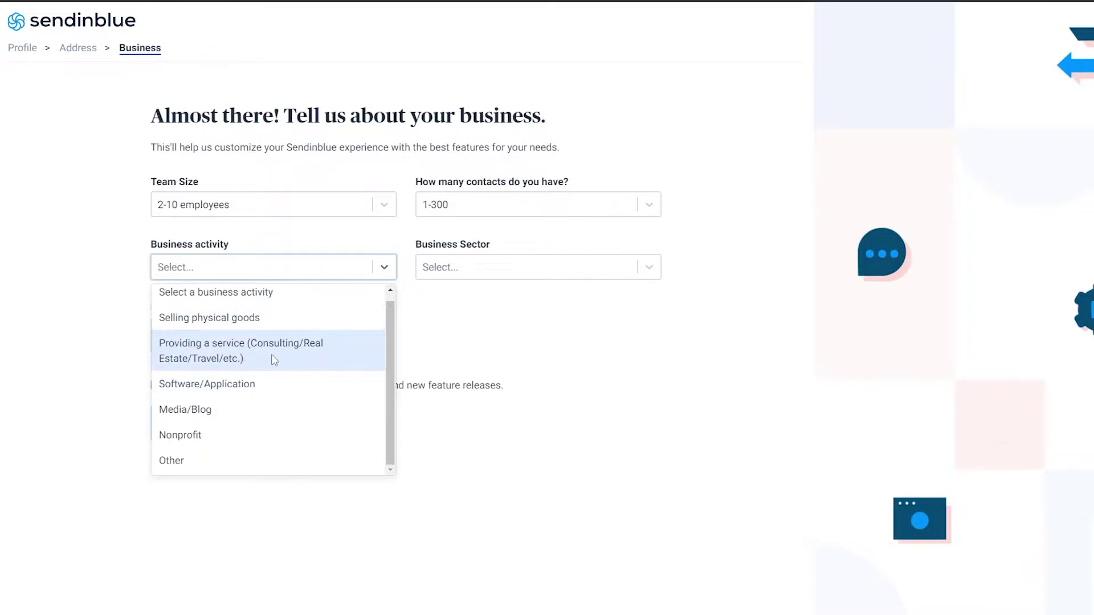
pyautogui.click(254, 358)
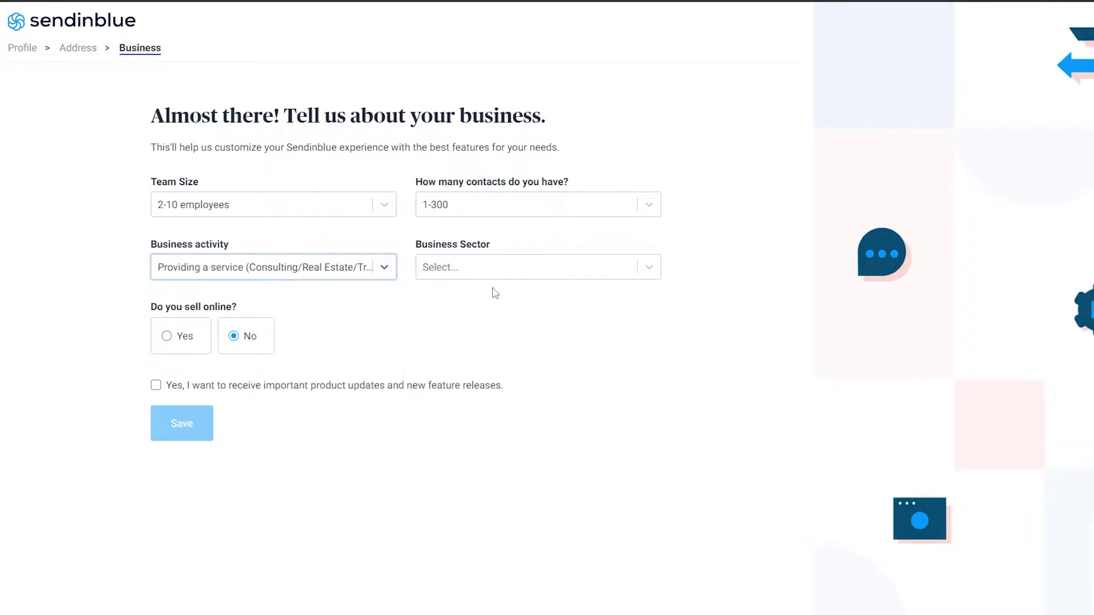
# Choose the Technology & Computing sector, answer Yes to selling online, and save.
pyautogui.click(504, 271)
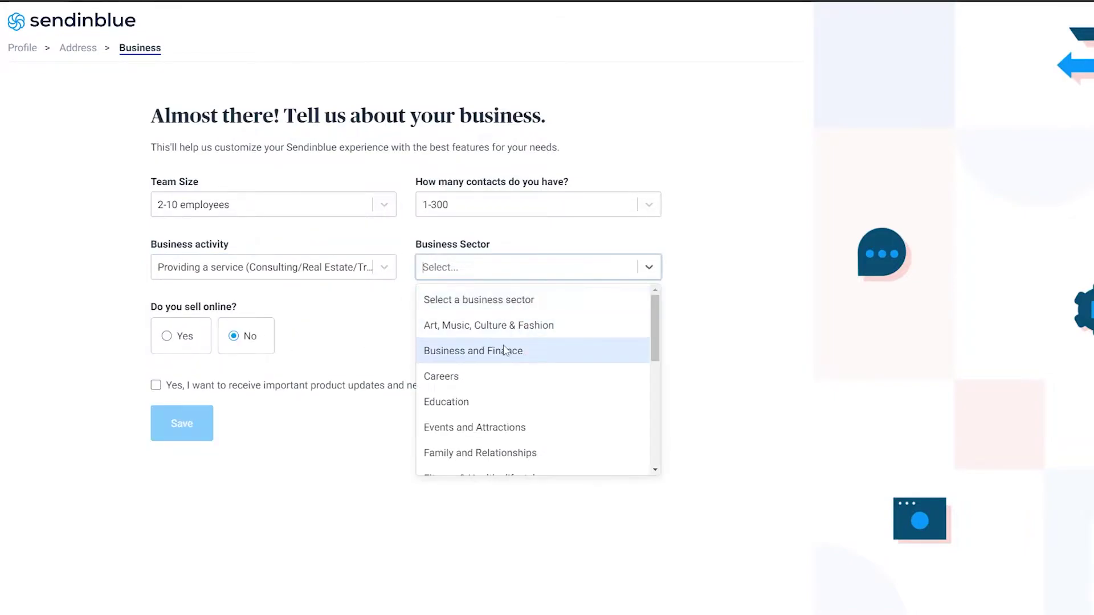
pyautogui.scroll(-1, 505, 350)
pyautogui.scroll(1, 505, 350)
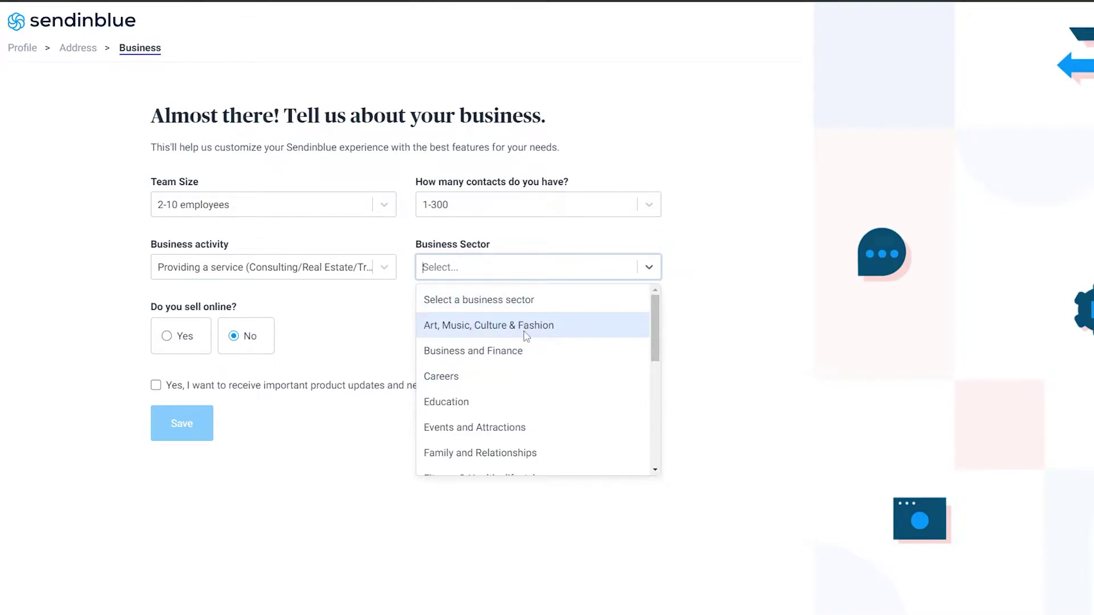
pyautogui.scroll(-3, 527, 336)
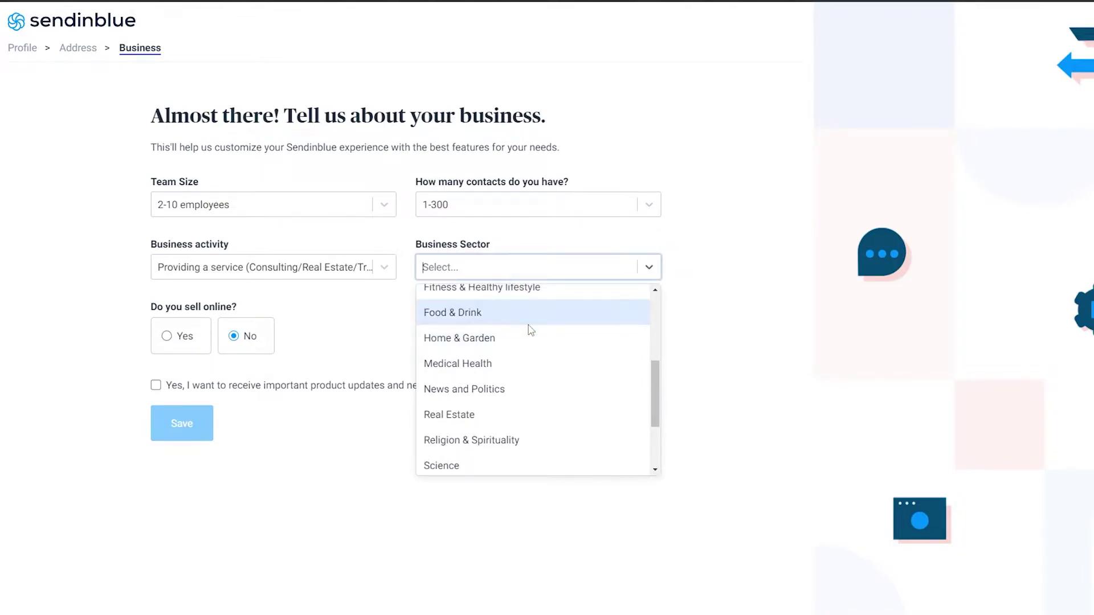
pyautogui.write('med')
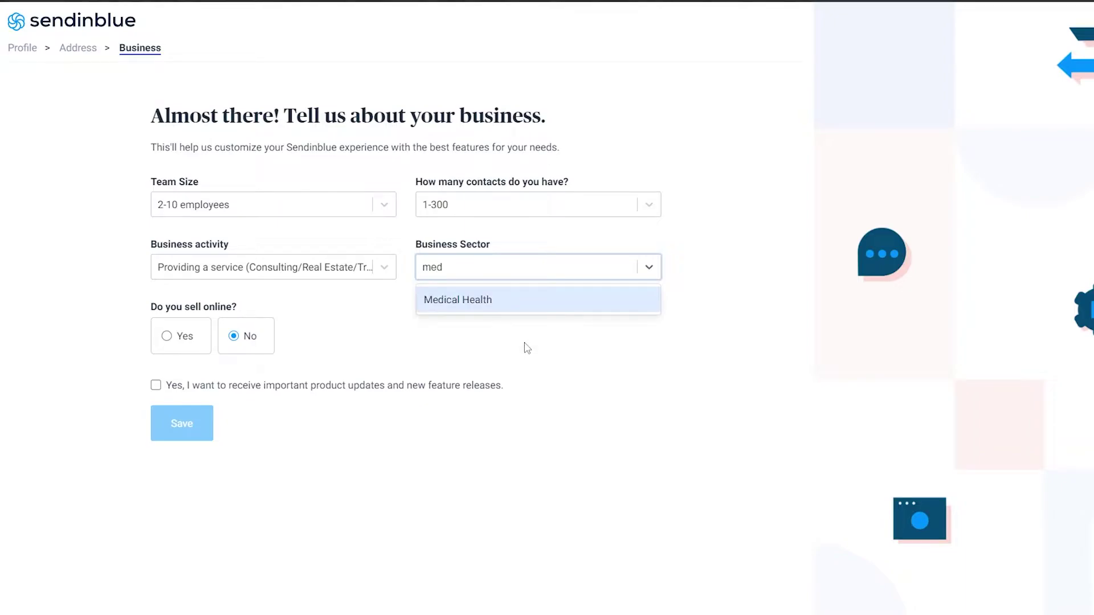
pyautogui.press('BackSpace')
pyautogui.press('BackSpace')
pyautogui.press('BackSpace')
pyautogui.scroll(-5, 518, 399)
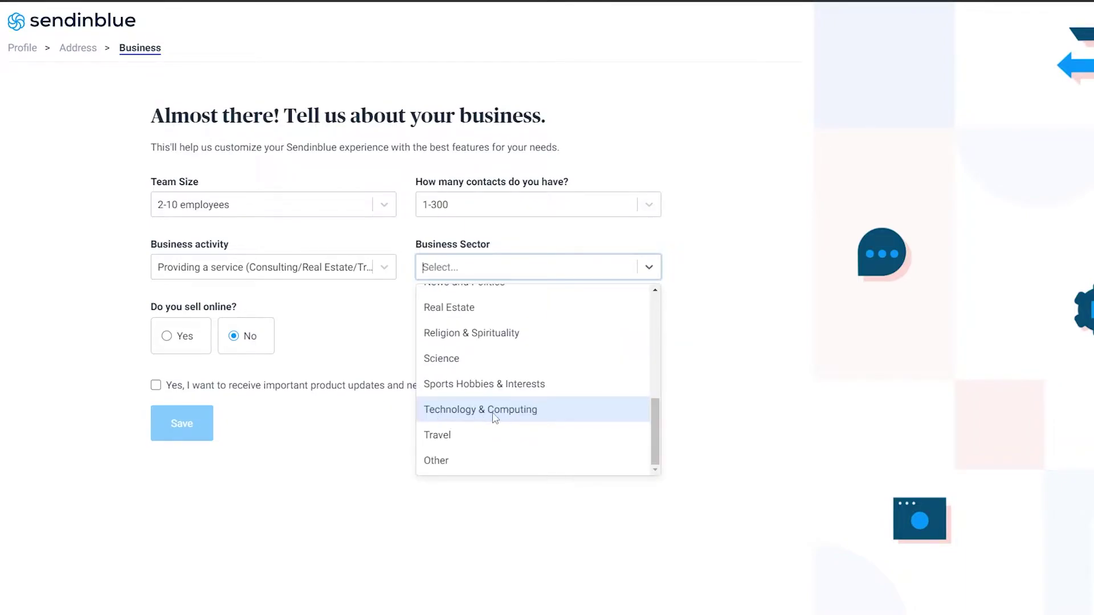
pyautogui.click(493, 416)
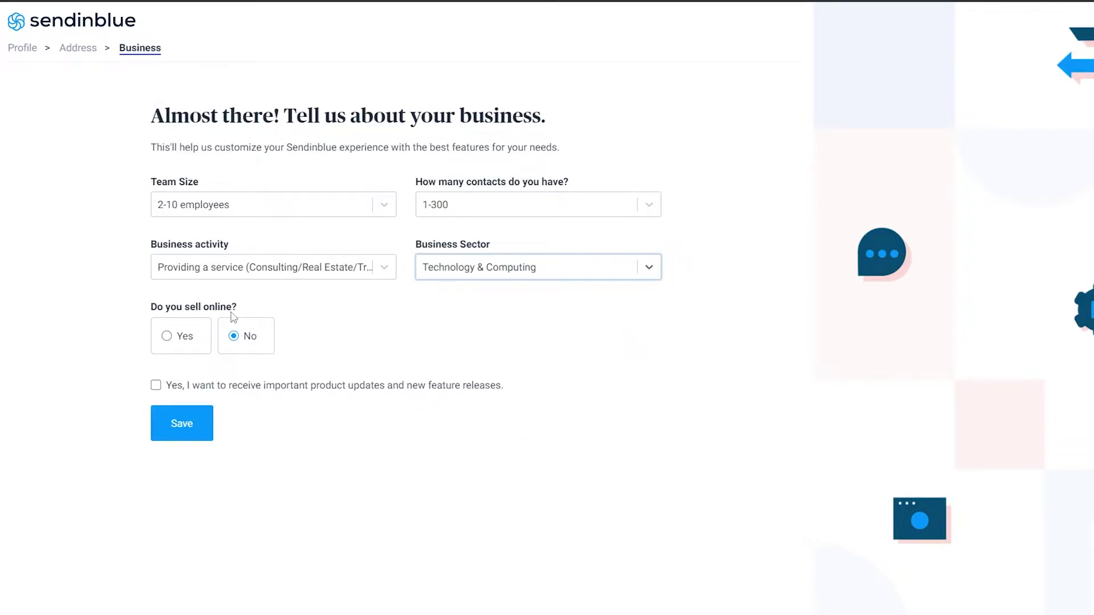
pyautogui.click(183, 335)
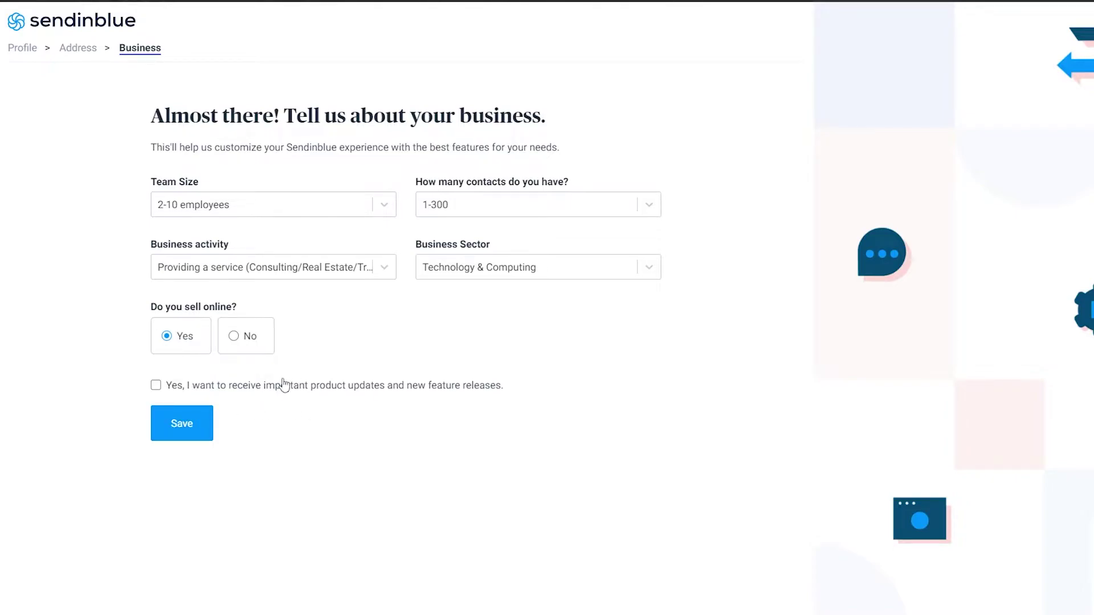
pyautogui.click(159, 427)
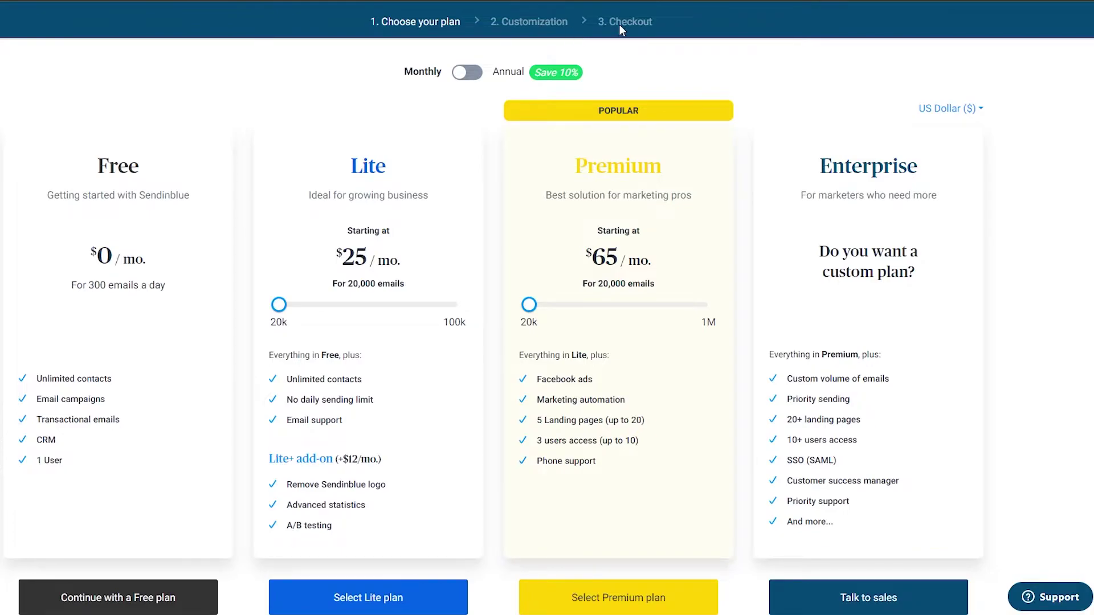
# Review the Free plan features: Email campaigns, Transactional emails, CRM and 1 User.
pyautogui.scroll(-3, 177, 398)
pyautogui.scroll(2, 177, 398)
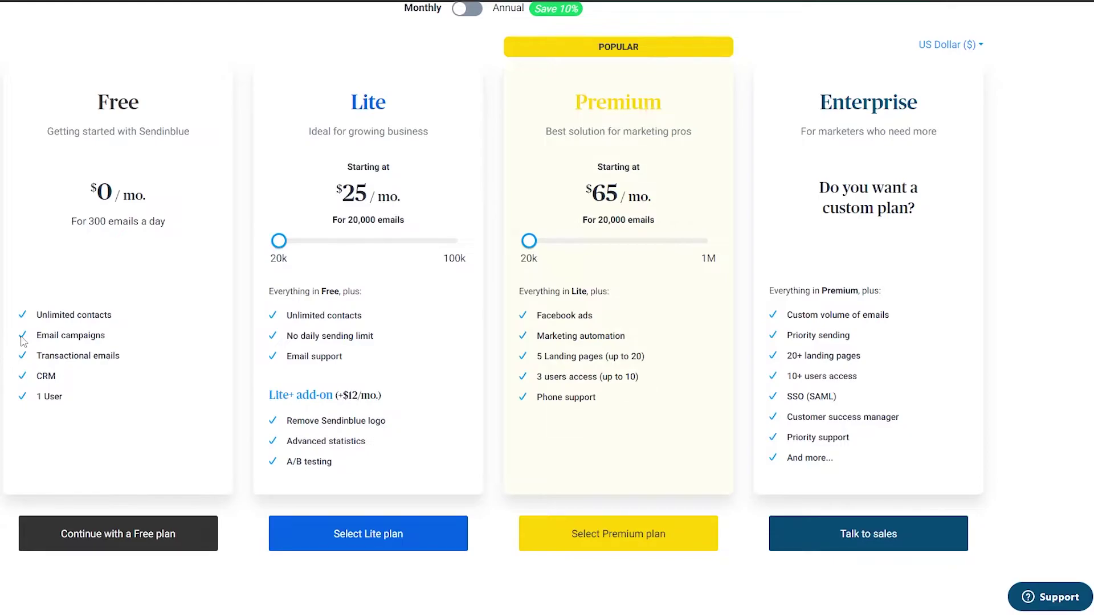
pyautogui.moveTo(34, 341); pyautogui.dragTo(118, 342)
pyautogui.moveTo(38, 357); pyautogui.dragTo(150, 362)
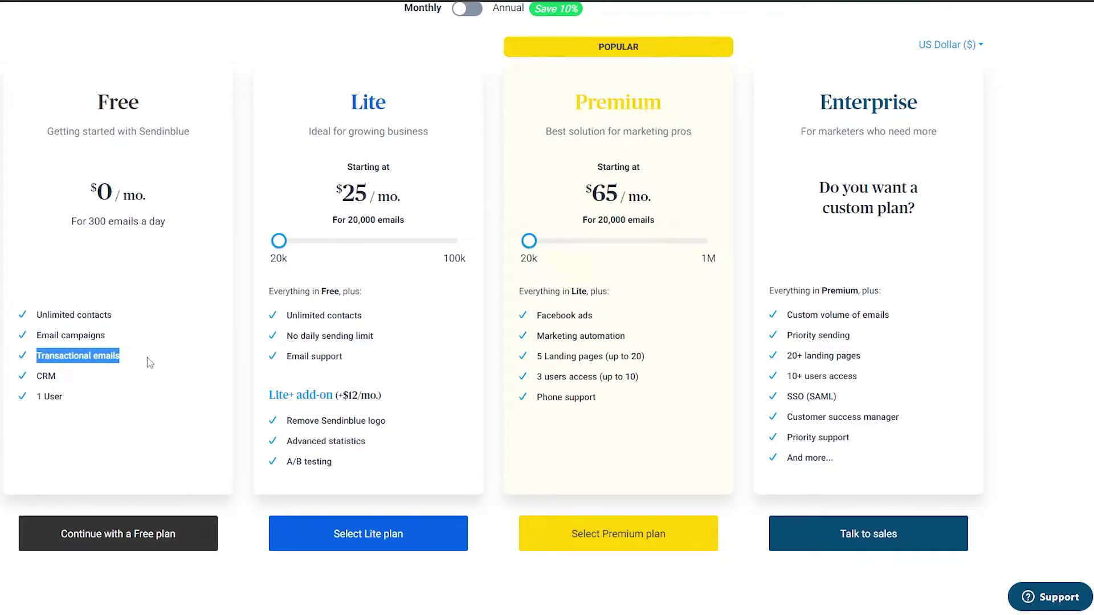
pyautogui.moveTo(37, 376); pyautogui.dragTo(72, 402)
pyautogui.click(106, 403)
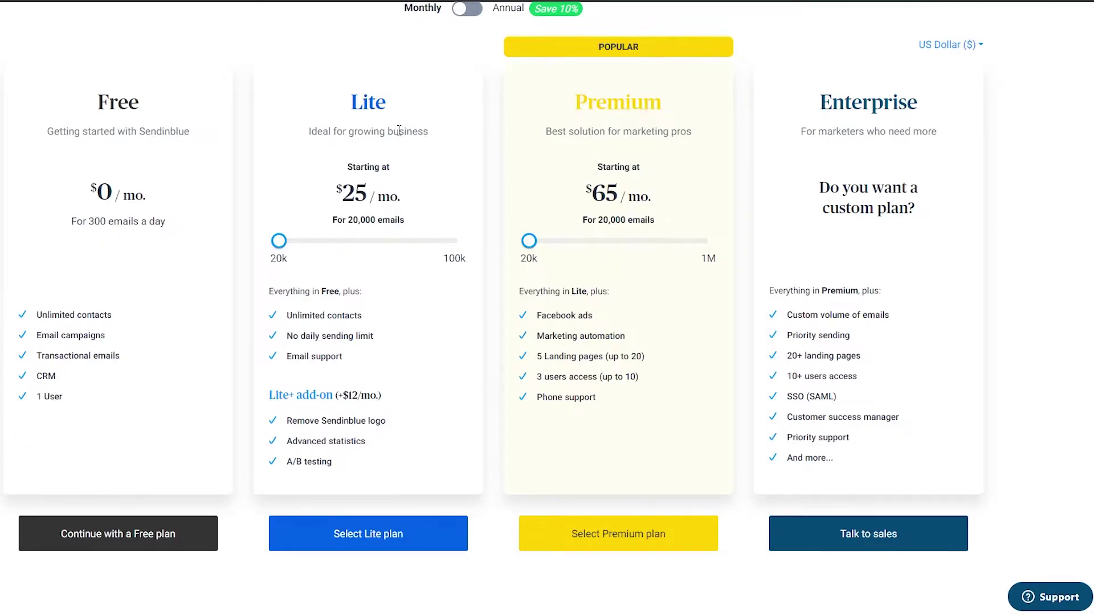
# Review the Lite plan: Unlimited contacts, Remove Sendinblue logo and A/B testing add-ons.
pyautogui.moveTo(291, 315); pyautogui.dragTo(402, 317)
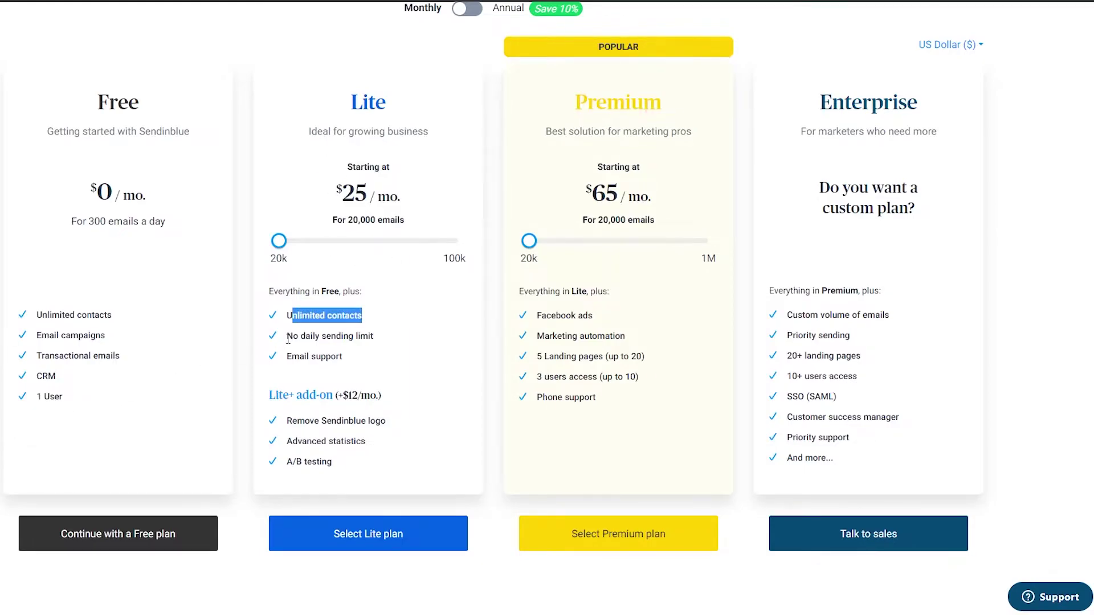
pyautogui.moveTo(288, 338); pyautogui.dragTo(406, 343)
pyautogui.scroll(-1, 302, 358)
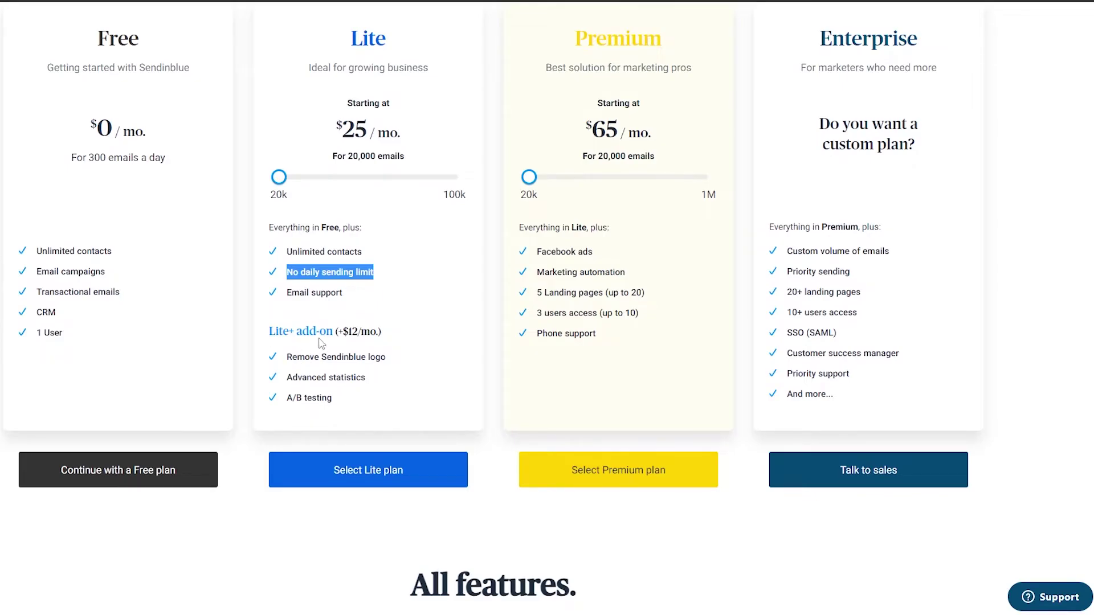
pyautogui.scroll(1, 301, 398)
pyautogui.moveTo(289, 420); pyautogui.dragTo(387, 419)
pyautogui.moveTo(290, 441); pyautogui.dragTo(335, 462)
pyautogui.click(338, 464)
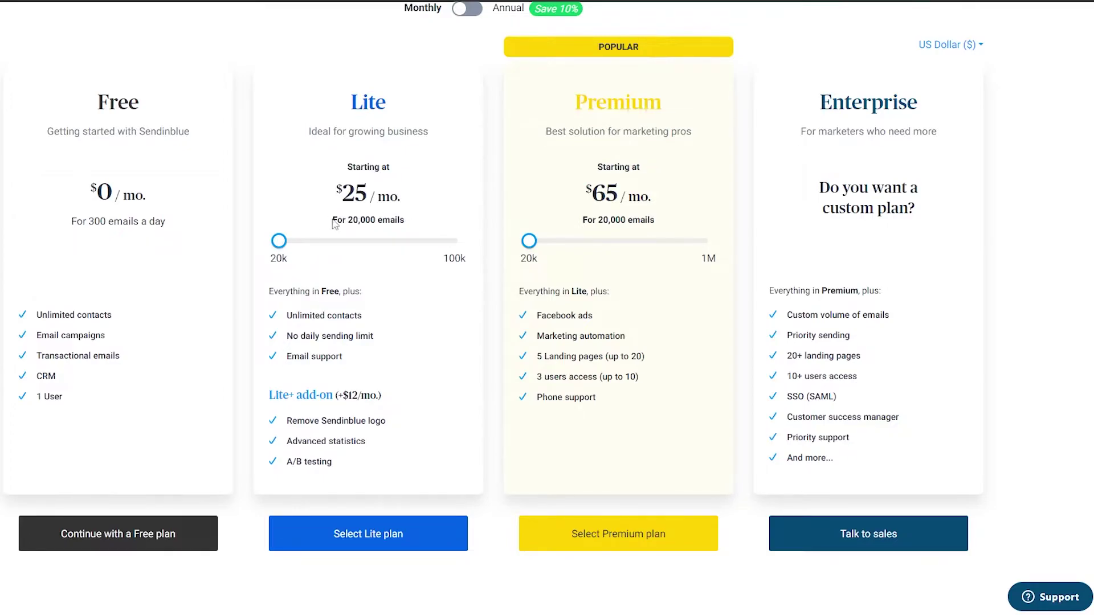
pyautogui.scroll(1, 427, 296)
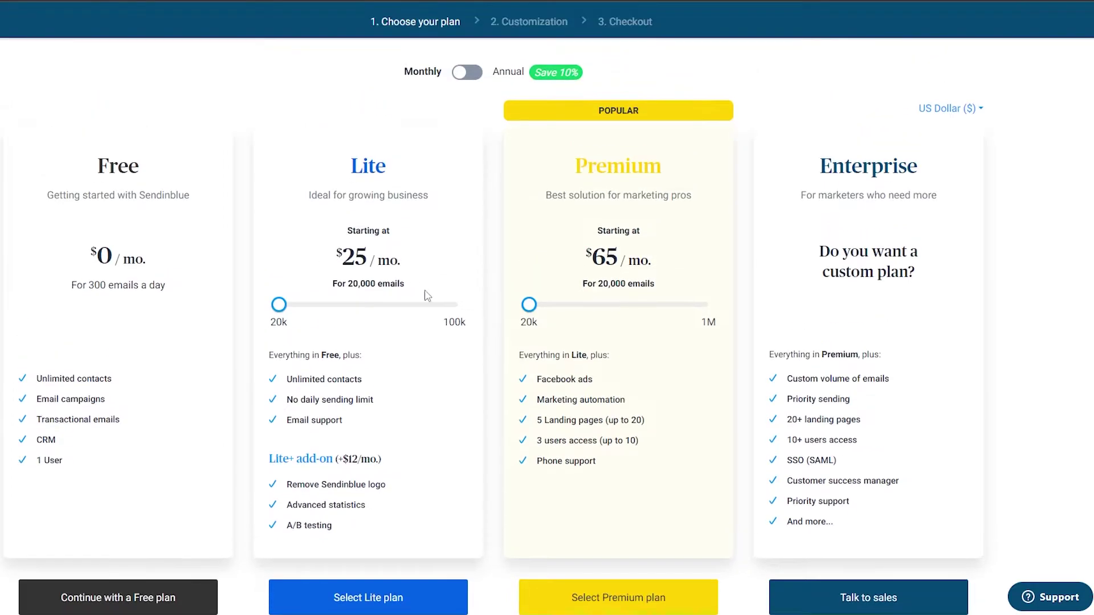
pyautogui.click(339, 304)
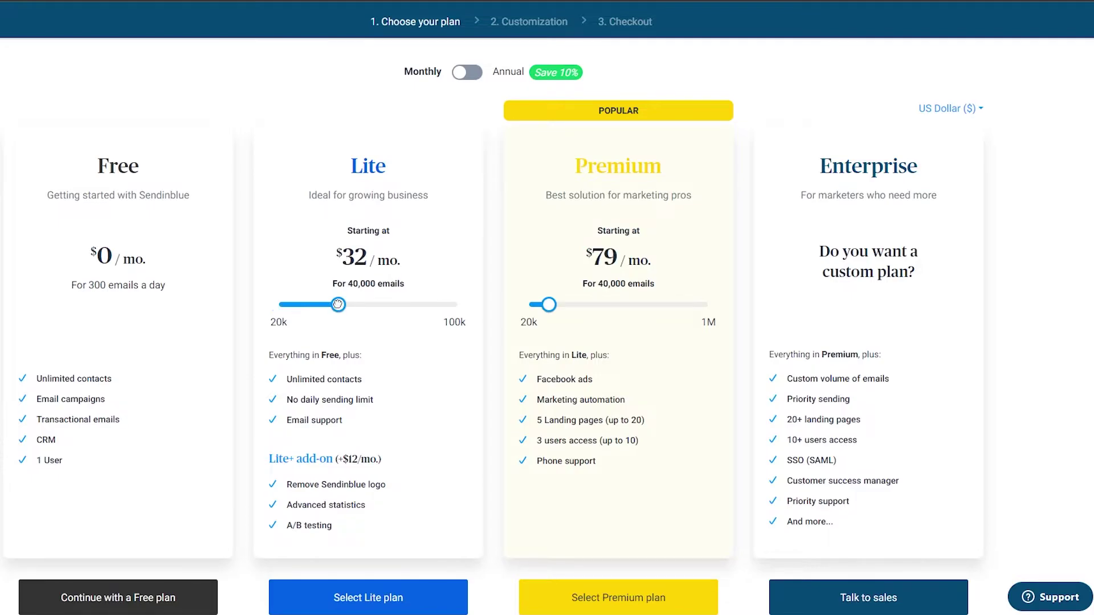
pyautogui.moveTo(330, 303); pyautogui.dragTo(460, 303)
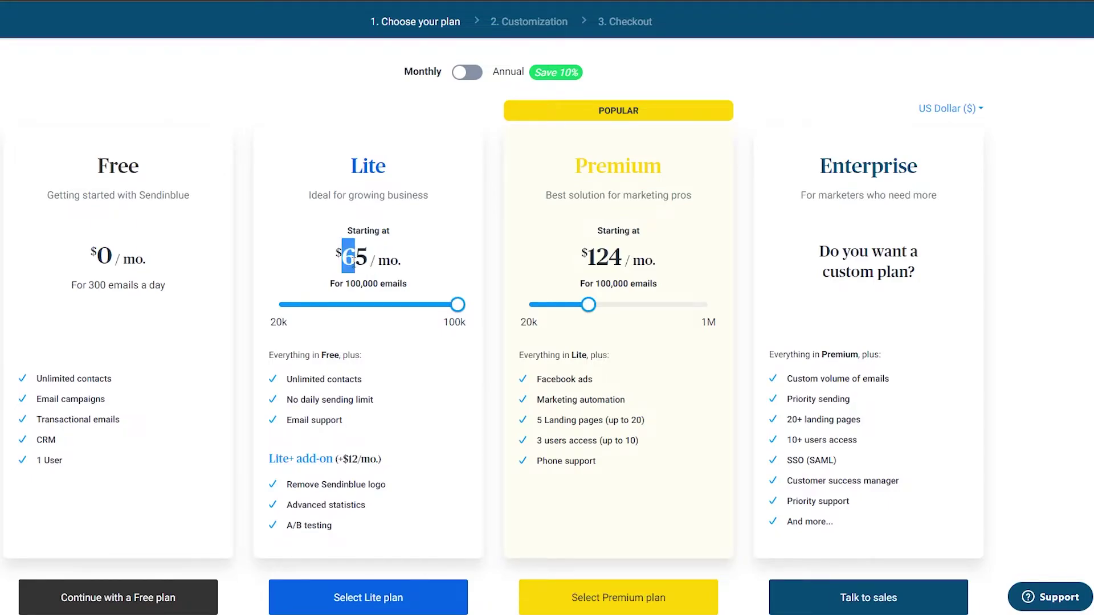
pyautogui.moveTo(457, 302); pyautogui.dragTo(274, 305)
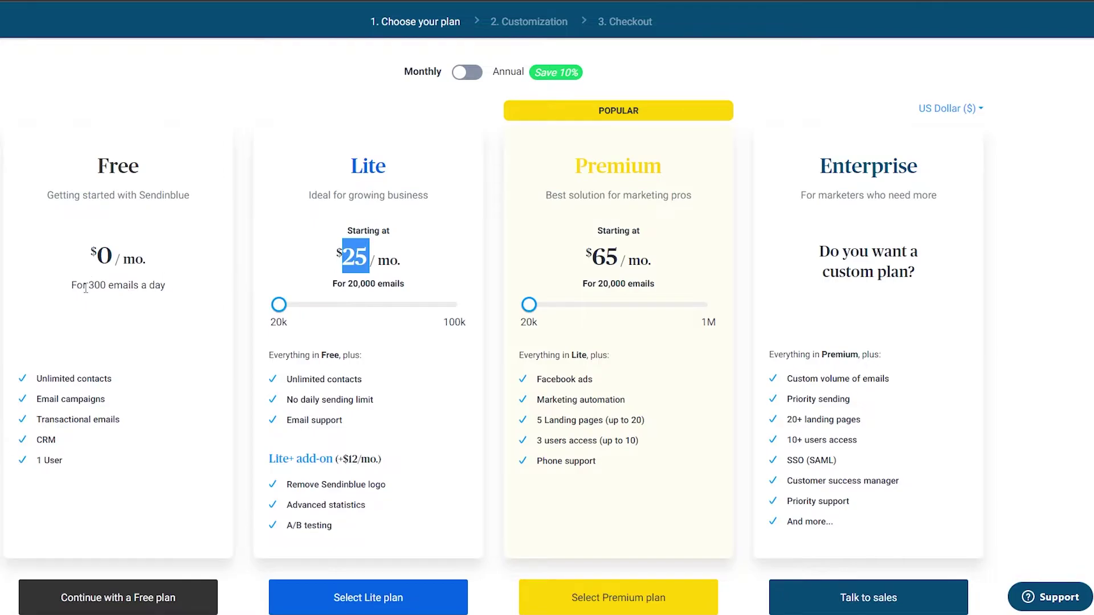
pyautogui.moveTo(85, 288); pyautogui.dragTo(108, 288)
pyautogui.click(132, 304)
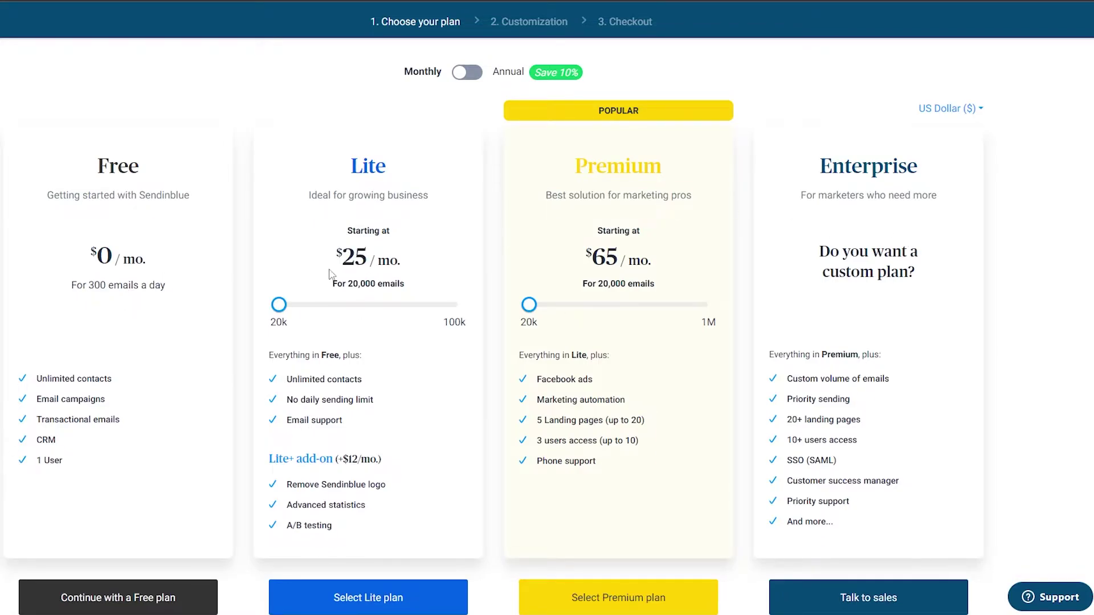
# Review Premium features: Facebook ads, Marketing automation, landing pages, users limit, Phone support.
pyautogui.scroll(-1, 504, 359)
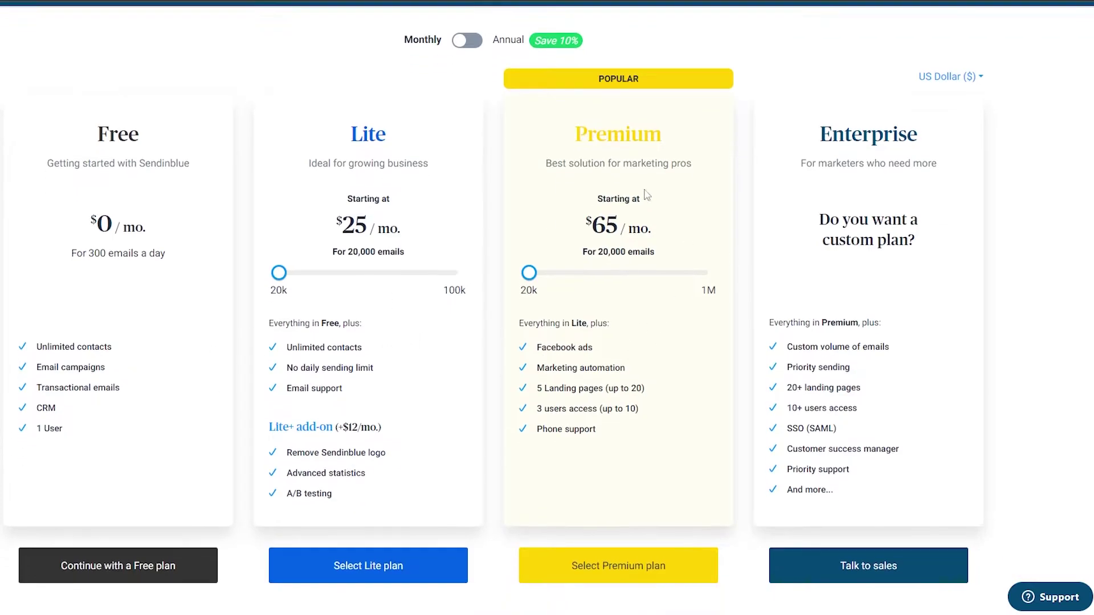
pyautogui.moveTo(540, 317); pyautogui.dragTo(596, 323)
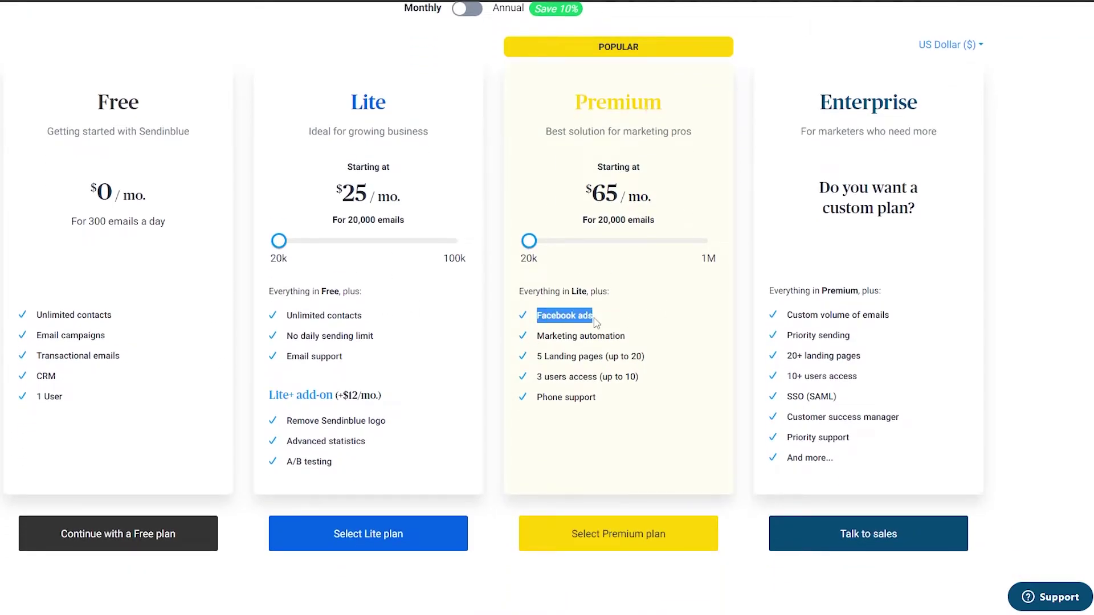
pyautogui.moveTo(534, 338); pyautogui.dragTo(634, 343)
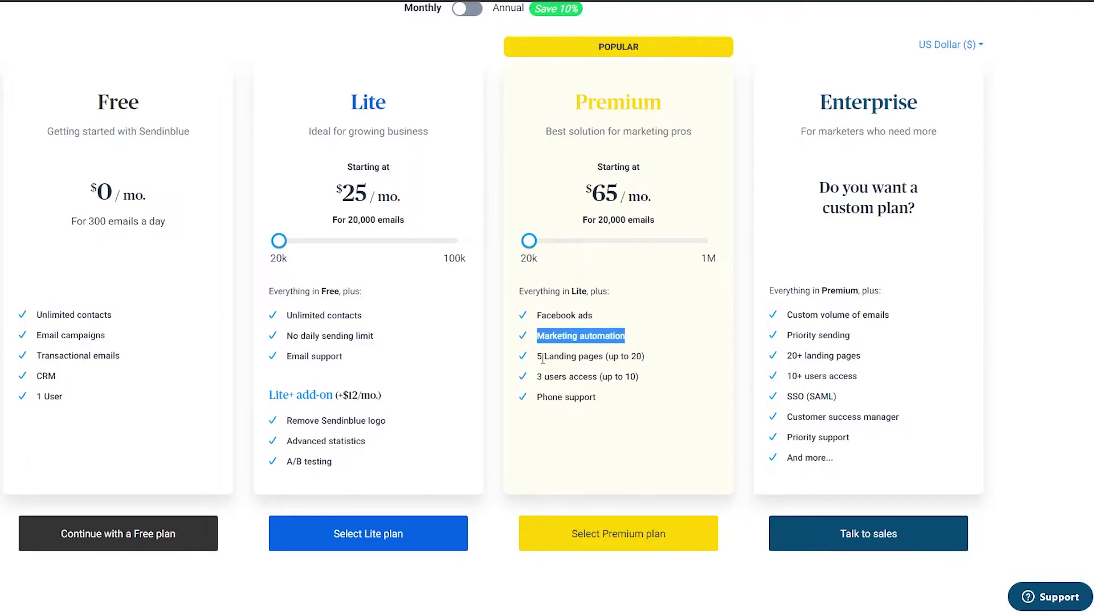
pyautogui.moveTo(542, 359); pyautogui.dragTo(559, 377)
pyautogui.moveTo(553, 377); pyautogui.dragTo(590, 377)
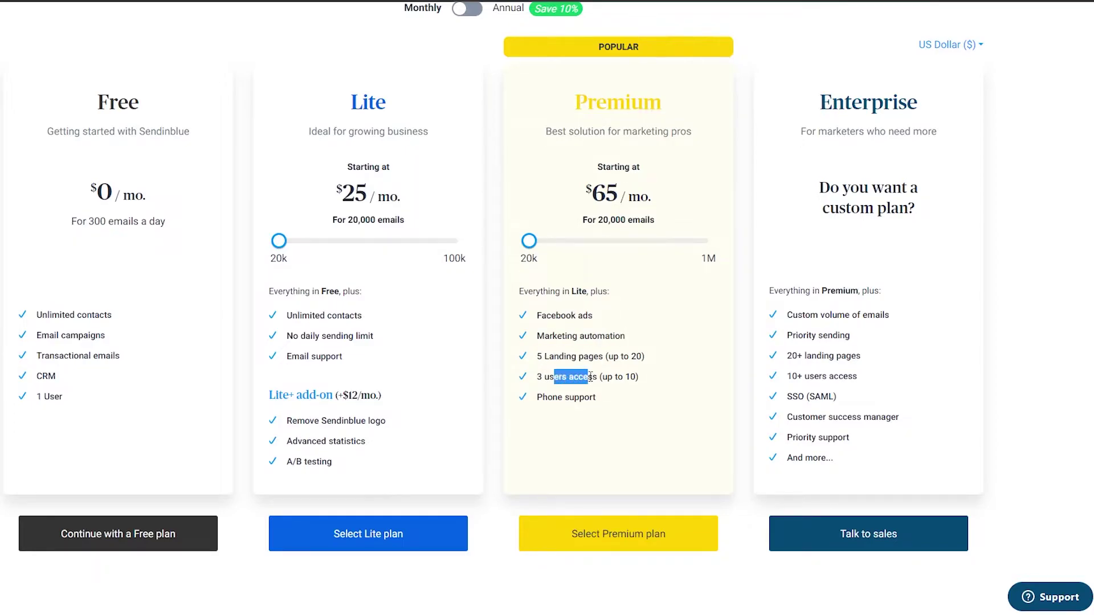
pyautogui.moveTo(538, 402); pyautogui.dragTo(619, 405)
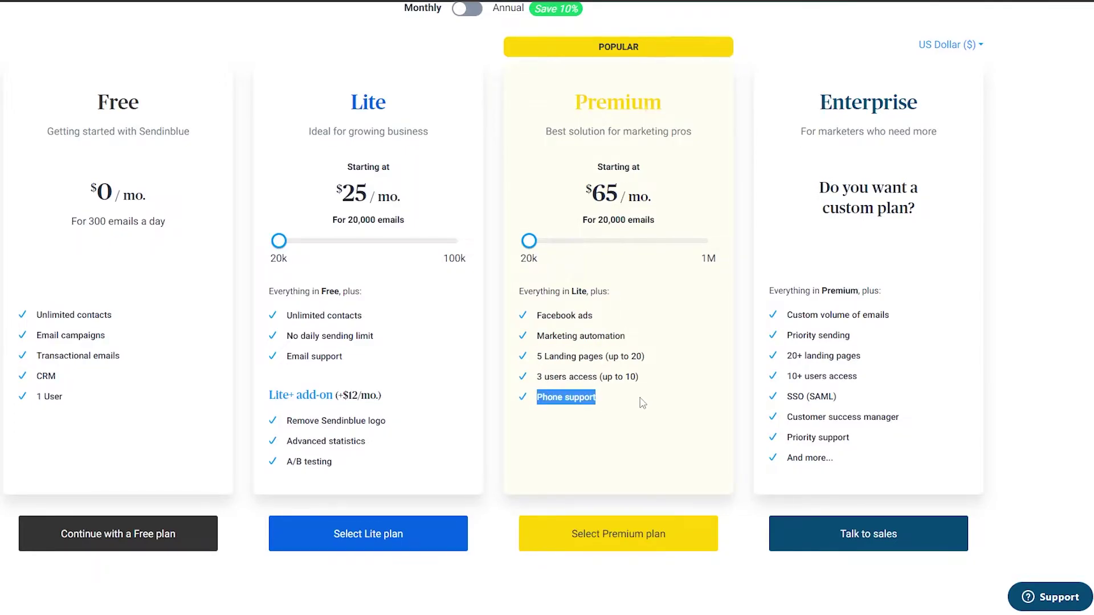
pyautogui.scroll(1, 643, 403)
pyautogui.click(649, 430)
# Continue with the Free plan to reach the Dashboard.
pyautogui.scroll(-1, 654, 343)
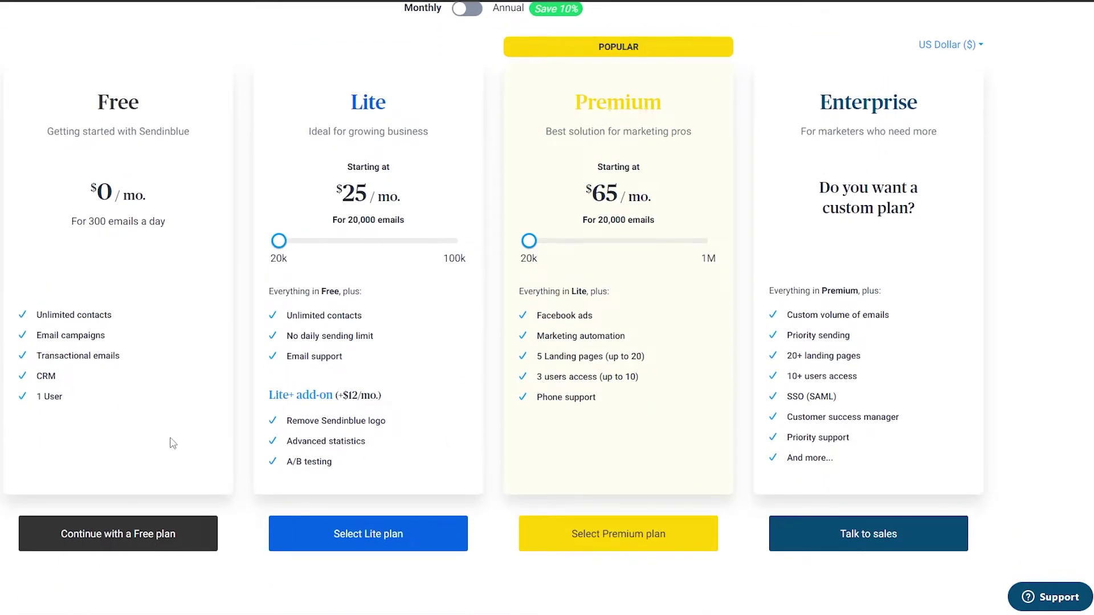
pyautogui.scroll(1, 173, 443)
pyautogui.scroll(-5, 337, 350)
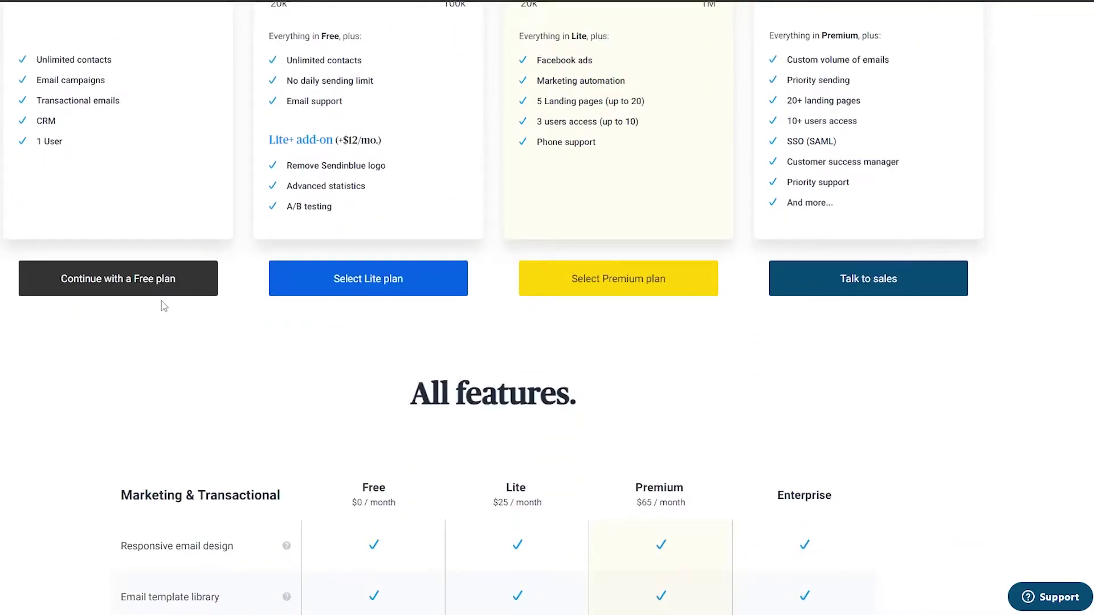
pyautogui.scroll(1, 142, 301)
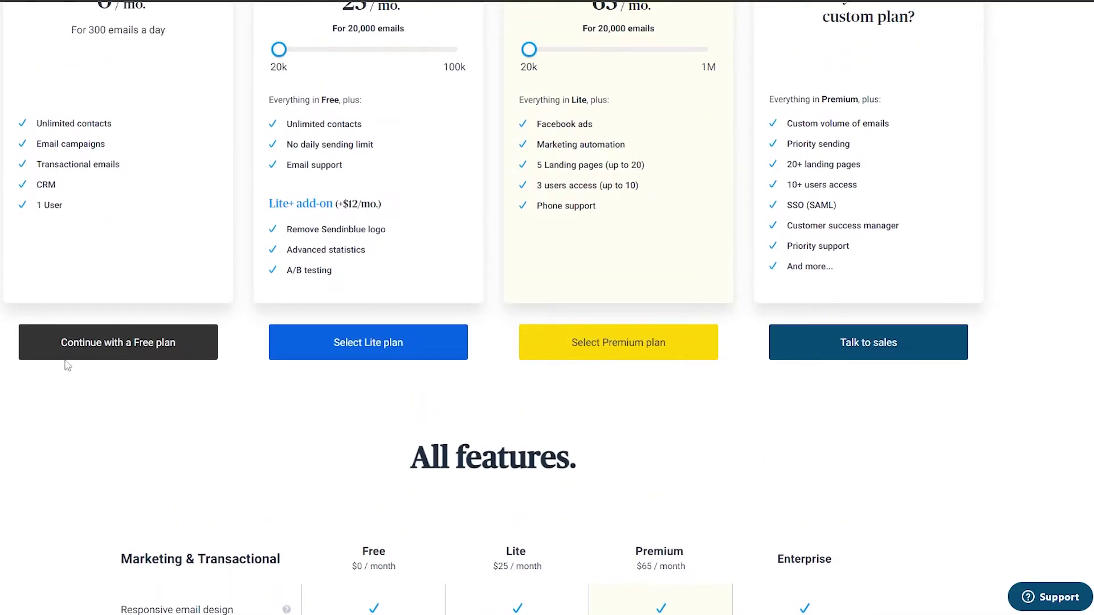
pyautogui.click(113, 342)
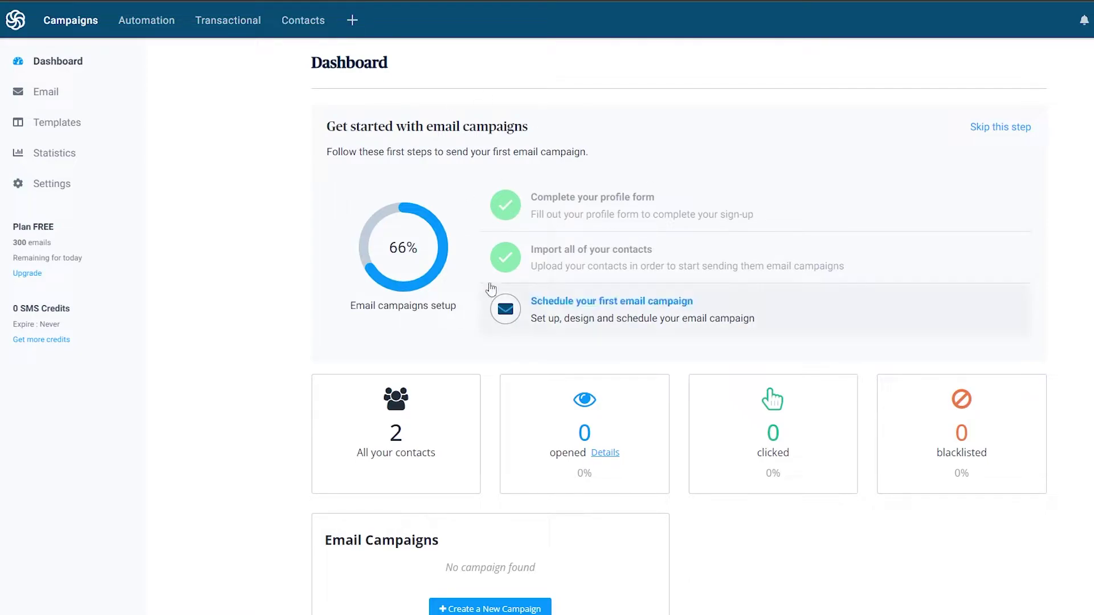
# Go from 'Schedule your first email campaign' to 'Create an email campaign' on the Dashboard.
pyautogui.moveTo(332, 126); pyautogui.dragTo(539, 126)
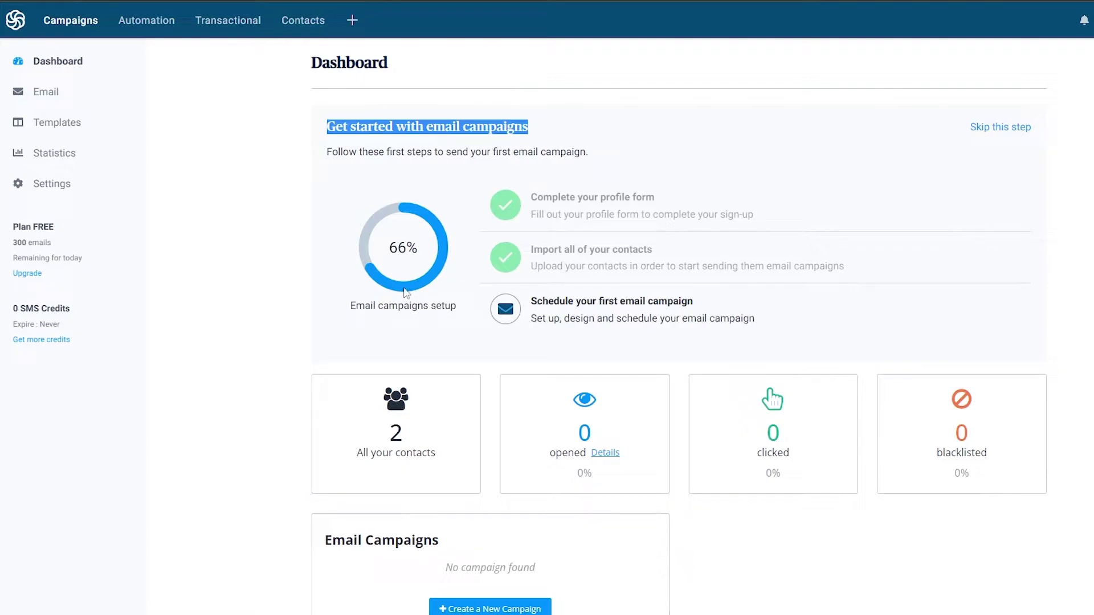
pyautogui.click(370, 277)
pyautogui.scroll(-1, 371, 302)
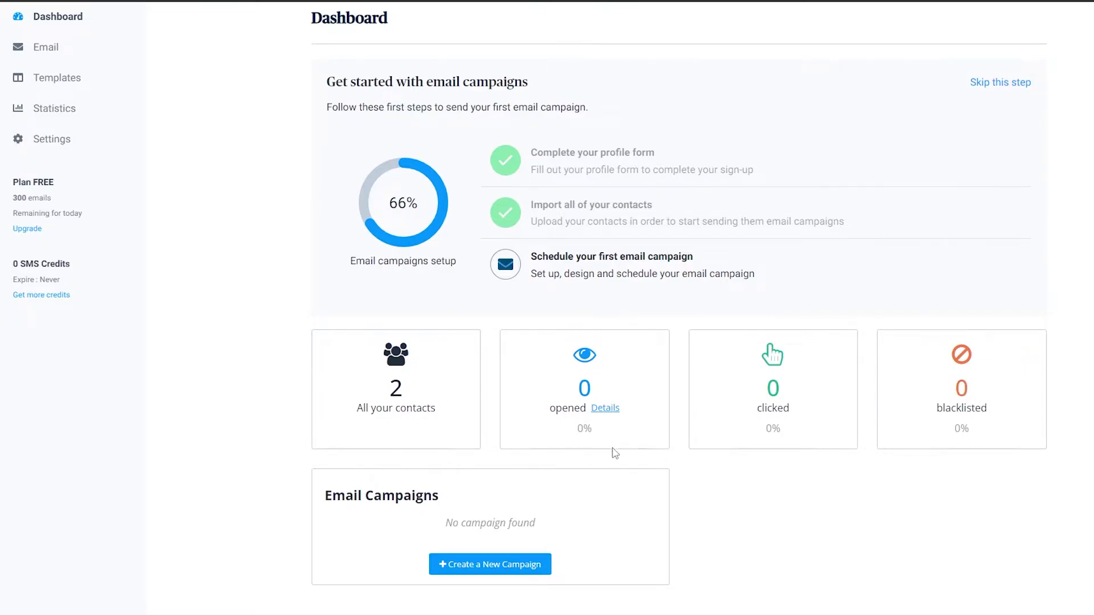
pyautogui.scroll(1, 551, 544)
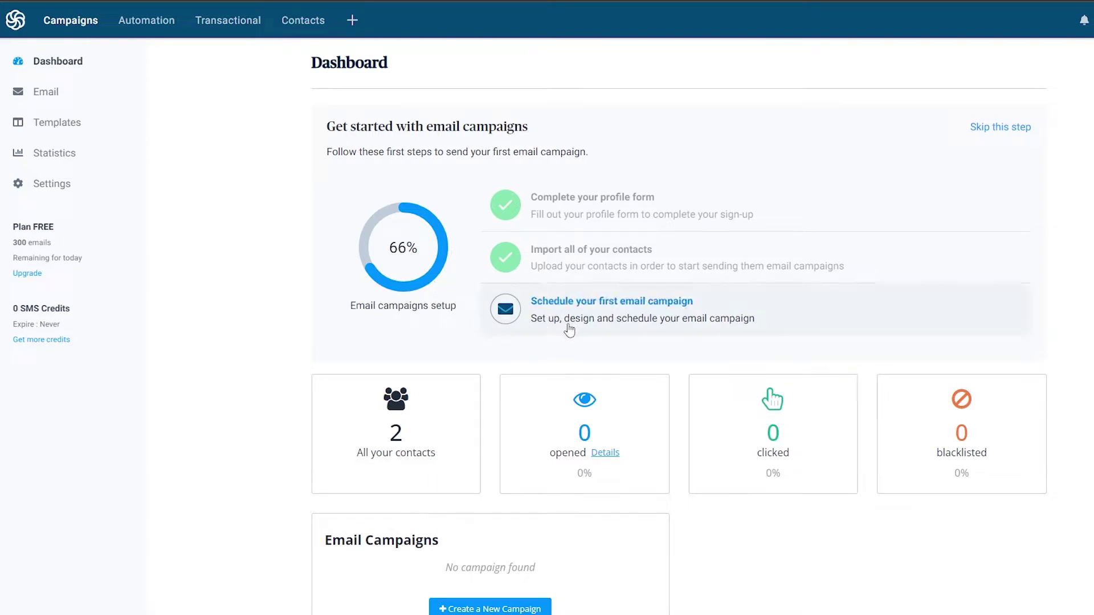
pyautogui.click(603, 303)
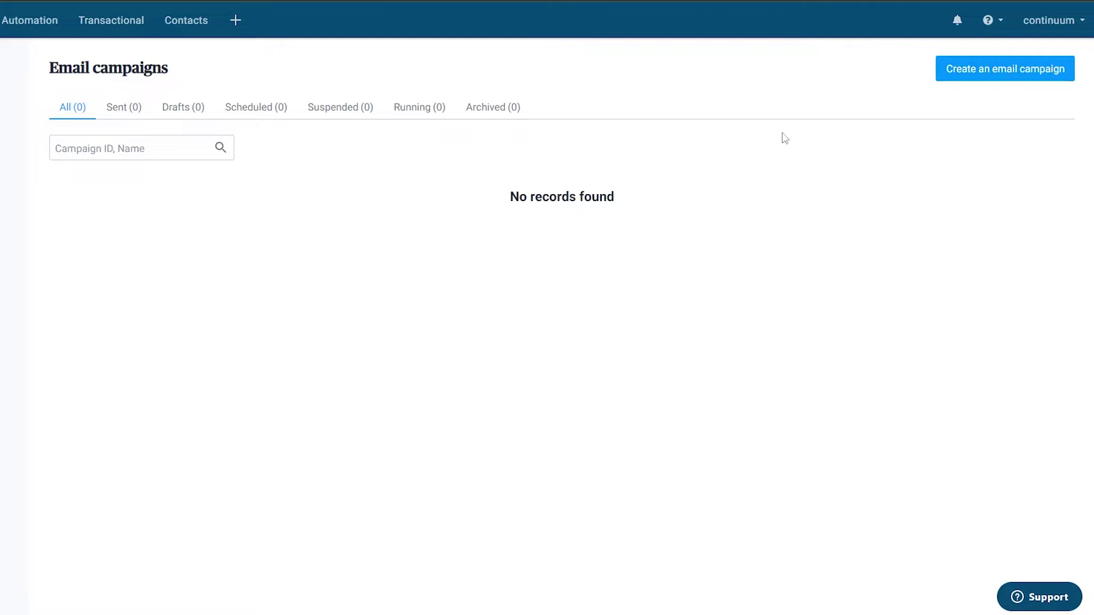
pyautogui.click(977, 80)
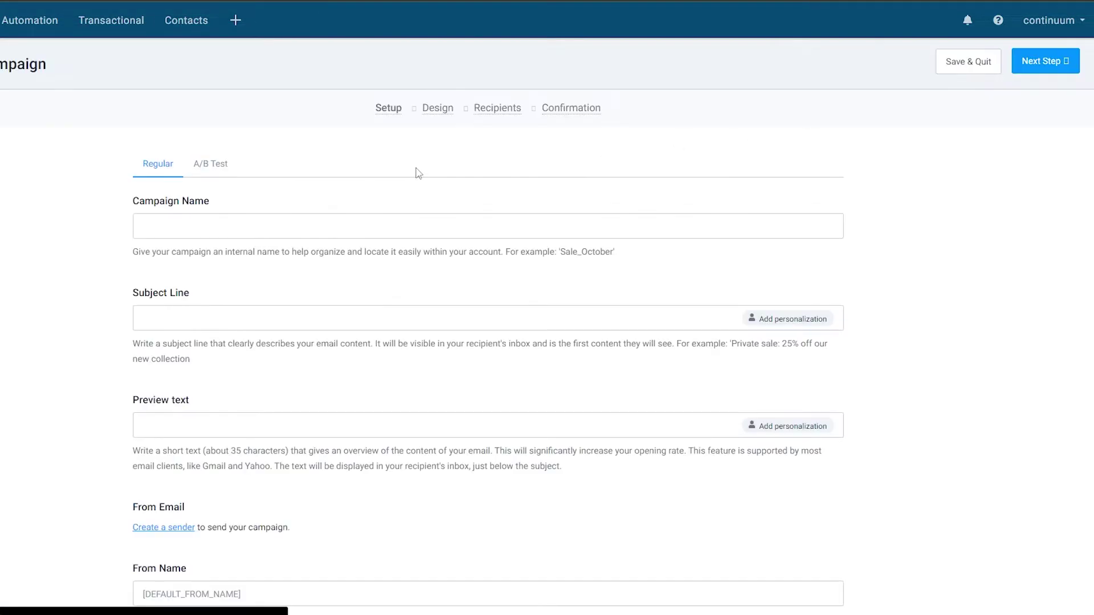
# Enter 'testing' as the Campaign Name.
pyautogui.scroll(-1, 193, 227)
pyautogui.scroll(-1, 193, 227)
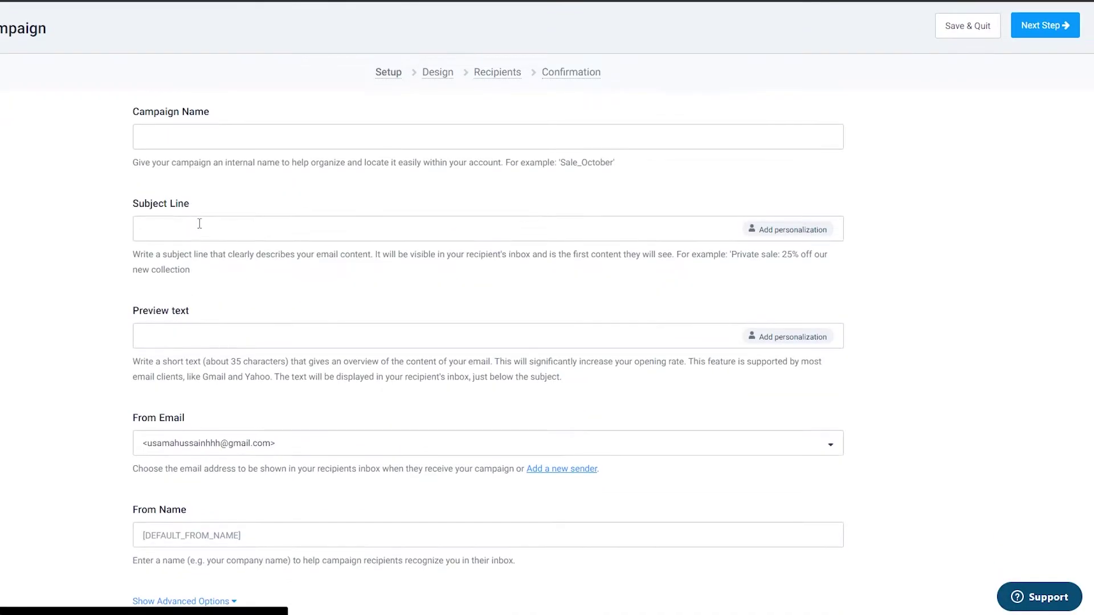
pyautogui.scroll(-1, 198, 222)
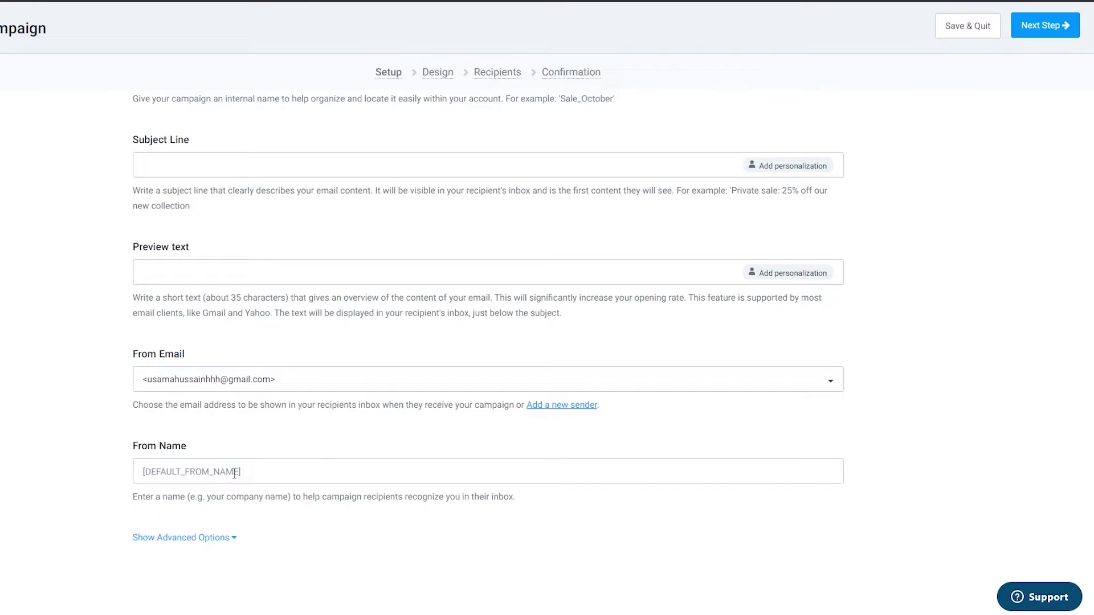
pyautogui.scroll(3, 261, 468)
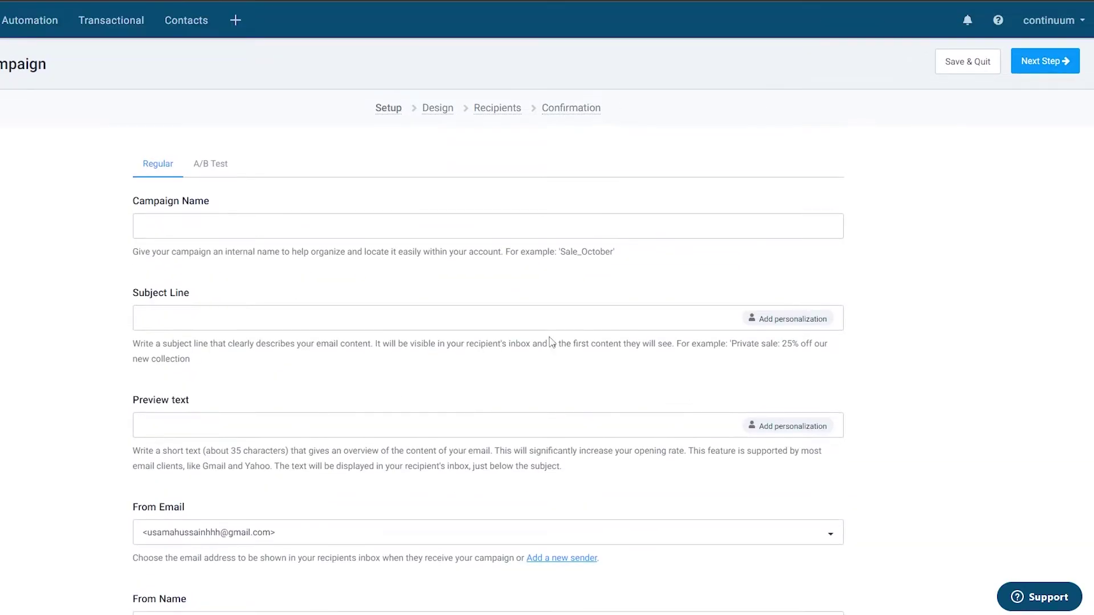
pyautogui.click(182, 230)
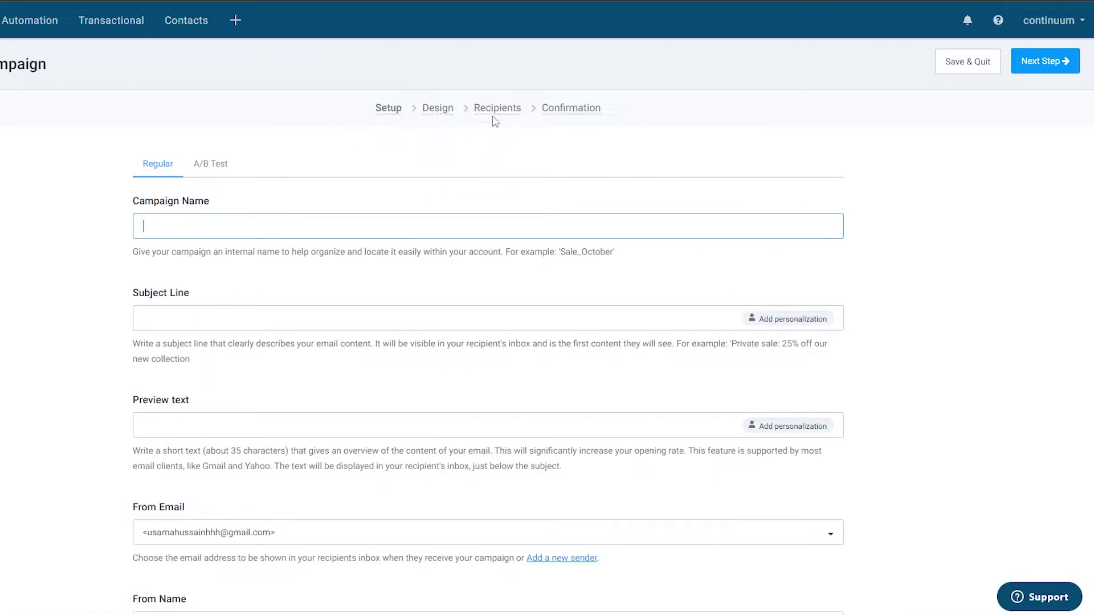
pyautogui.scroll(-2, 342, 199)
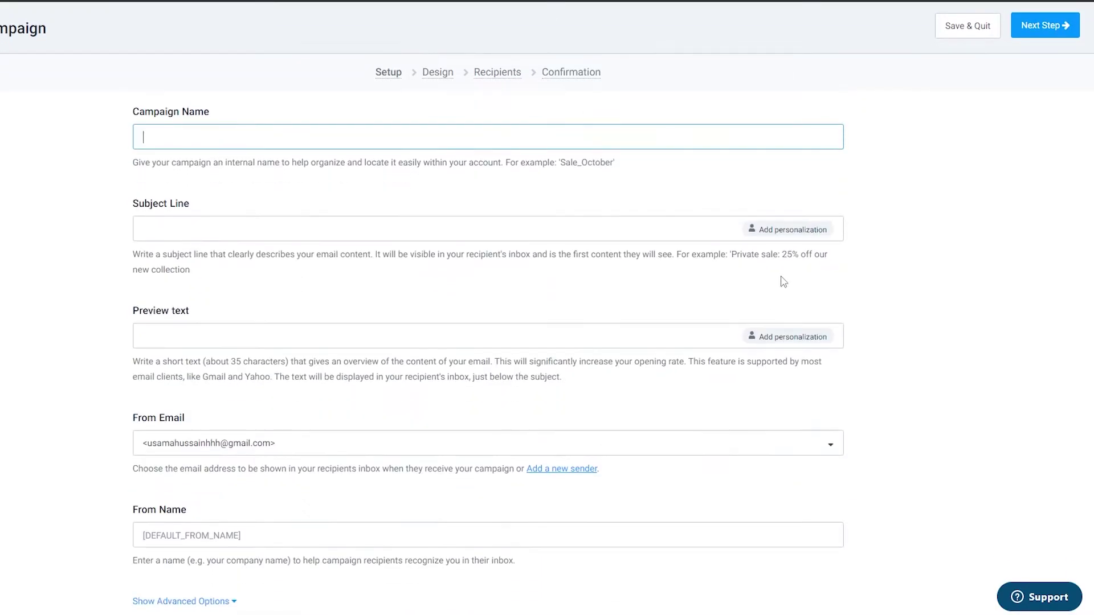
pyautogui.scroll(2, 228, 228)
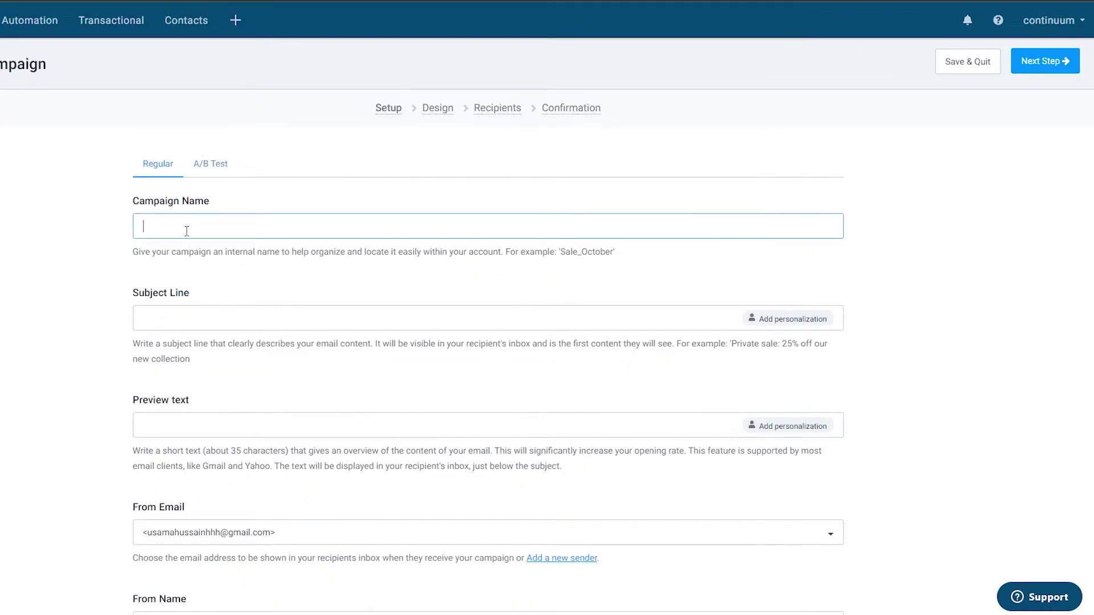
pyautogui.write('testing')
# Enter the Subject Line 'Test' and the preview text 'this is a test email'.
pyautogui.click(184, 323)
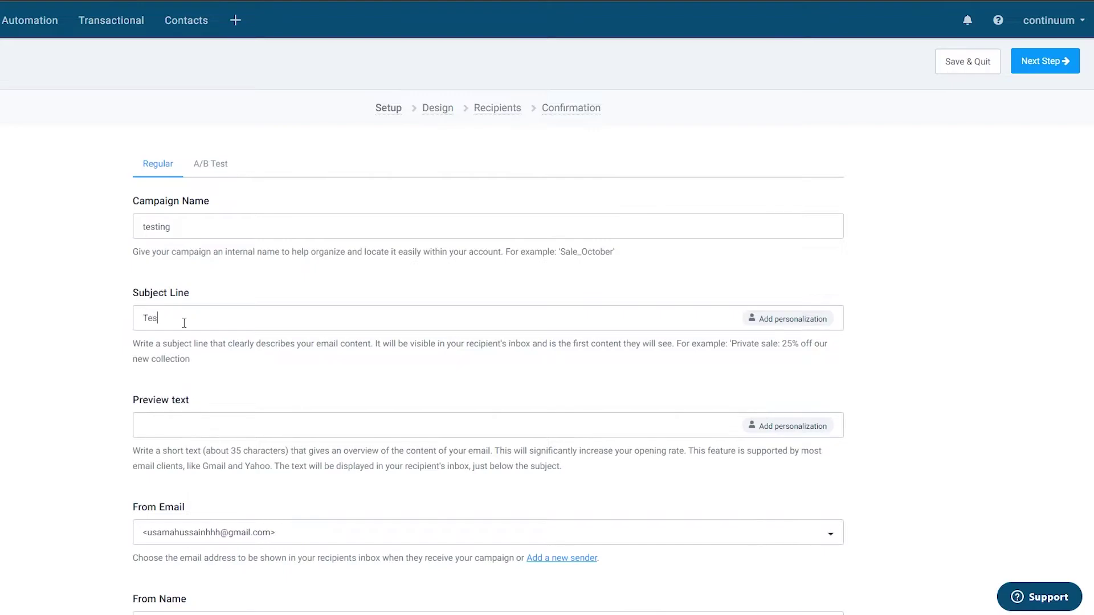
pyautogui.scroll(-2, 185, 323)
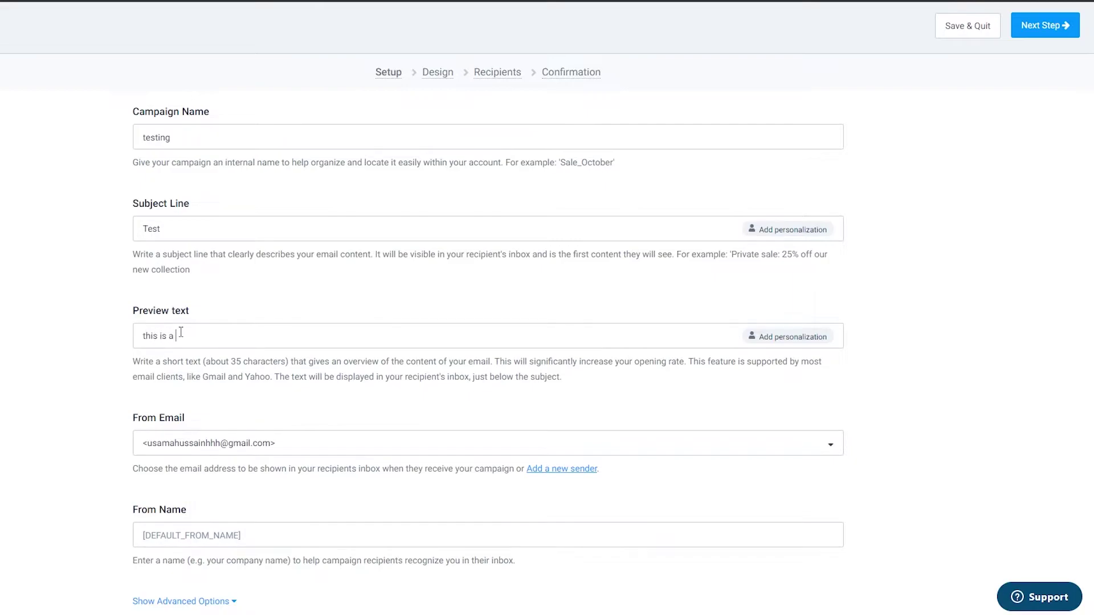
pyautogui.write('test email')
pyautogui.scroll(-2, 253, 361)
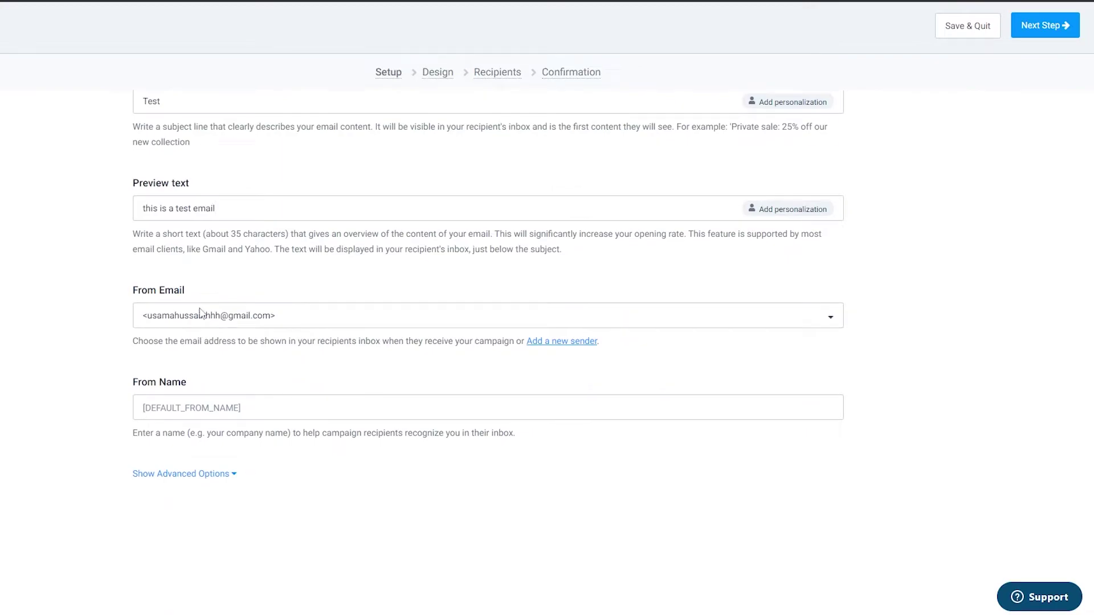
pyautogui.scroll(1, 776, 228)
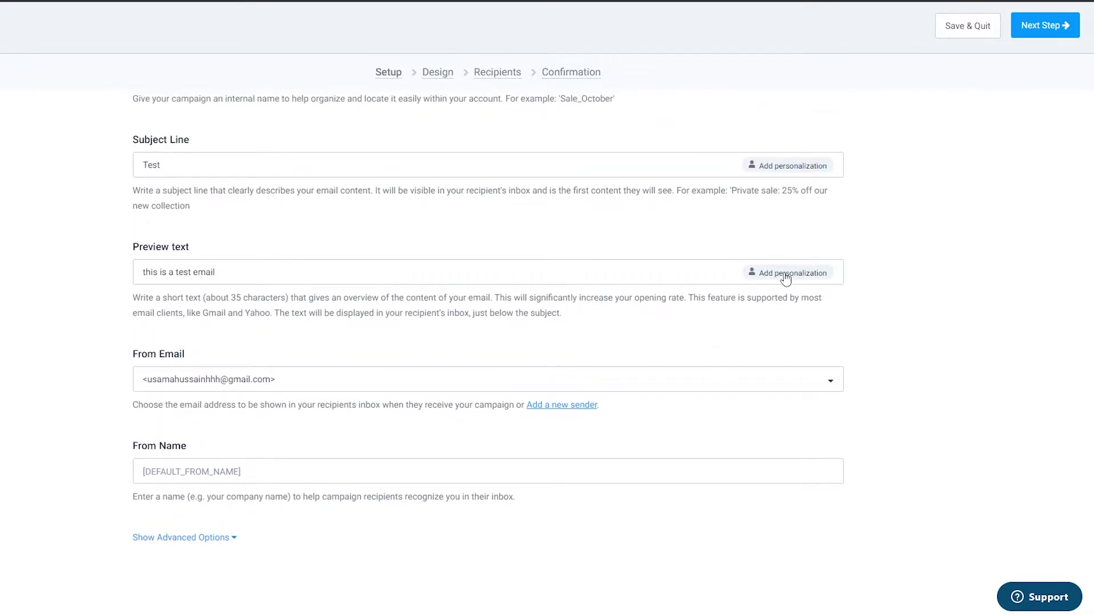
pyautogui.click(784, 276)
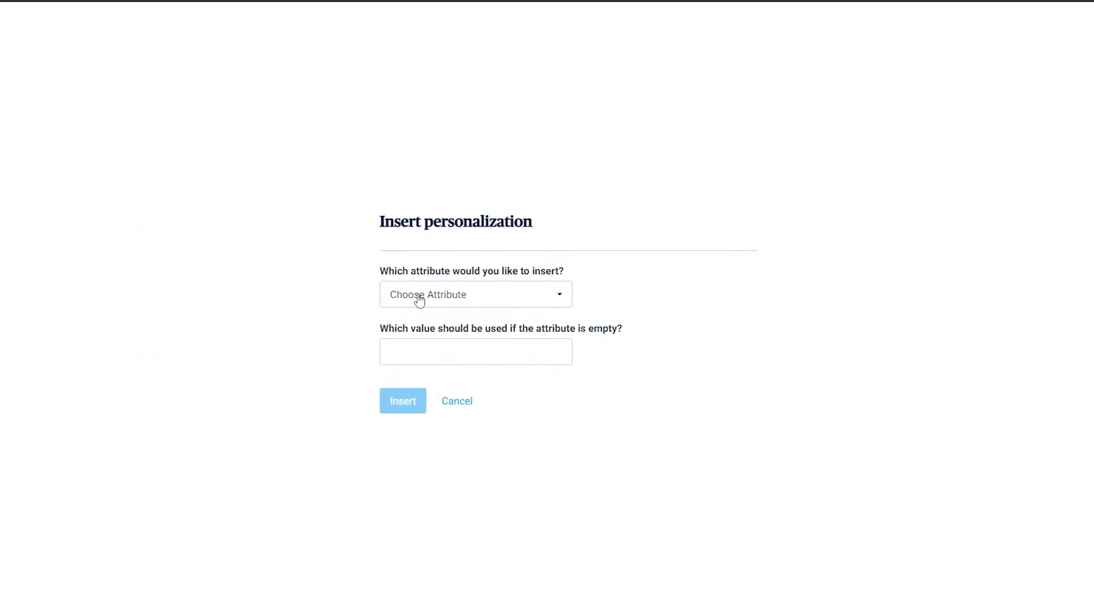
pyautogui.click(515, 297)
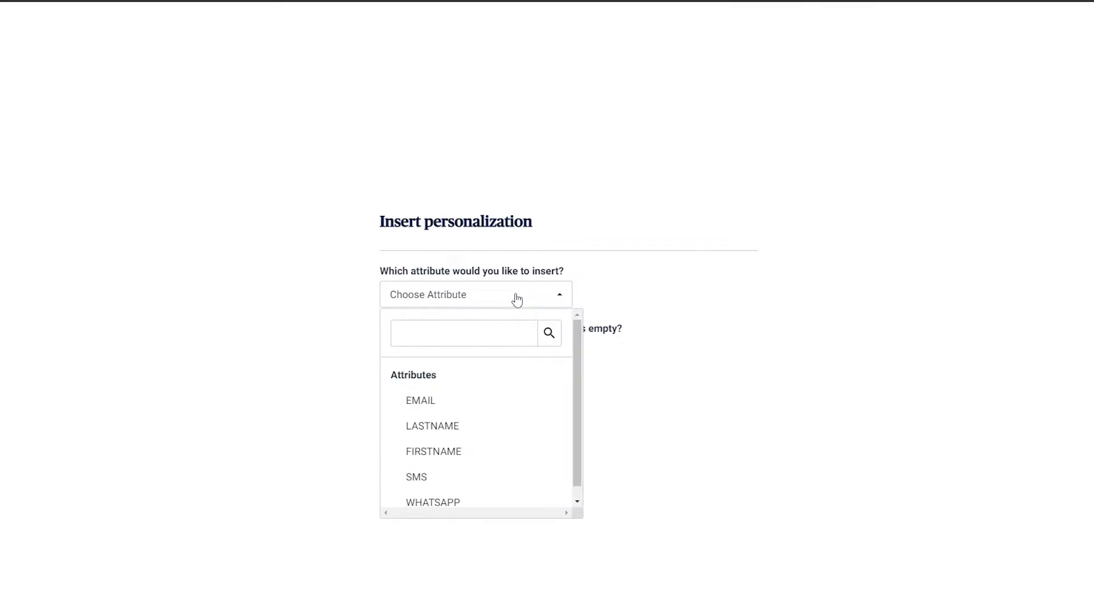
pyautogui.scroll(-1, 450, 397)
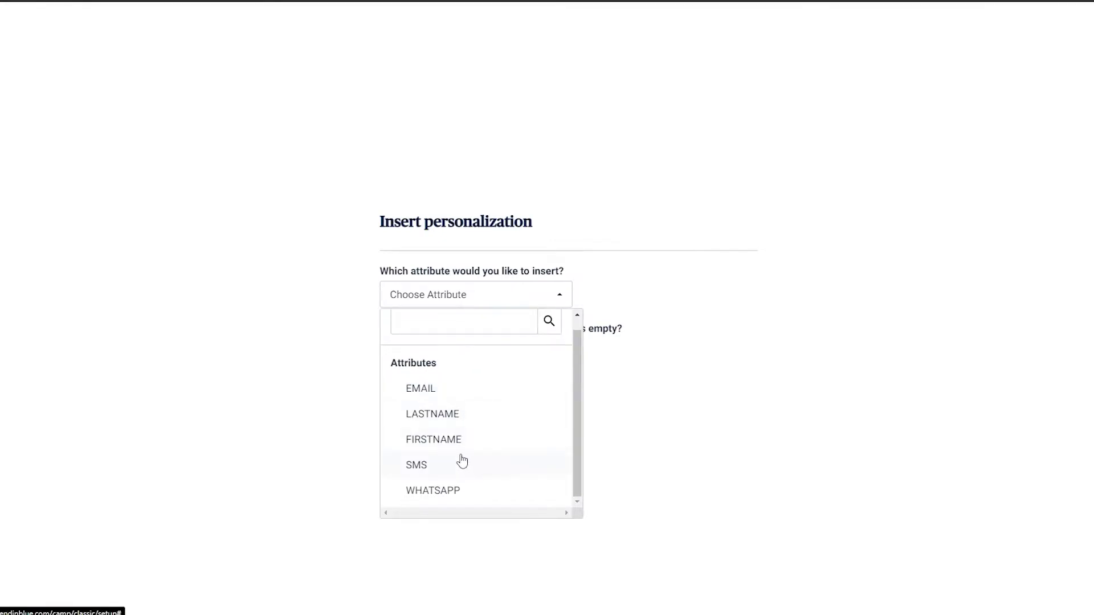
pyautogui.click(661, 461)
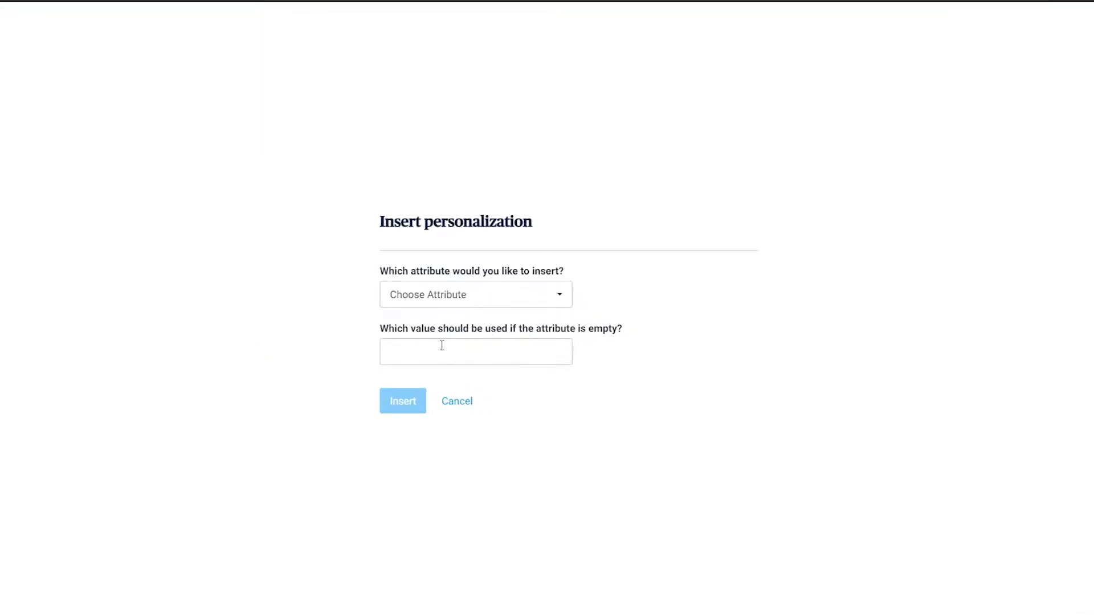
# Cancel the personalization insert and enter 'Continuum' as the From Name.
pyautogui.click(471, 402)
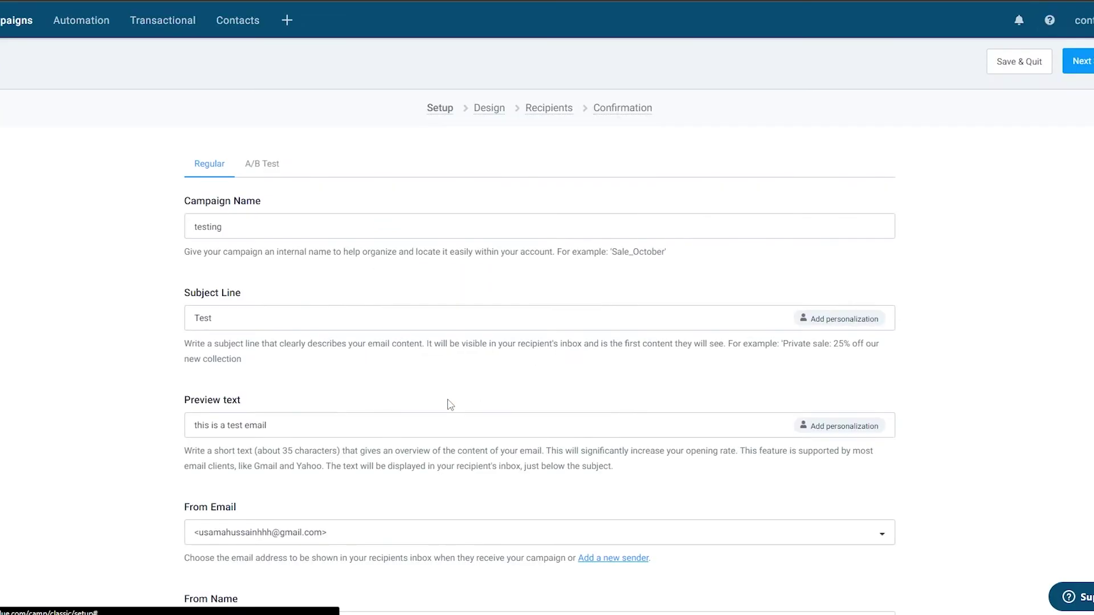
pyautogui.scroll(-2, 786, 319)
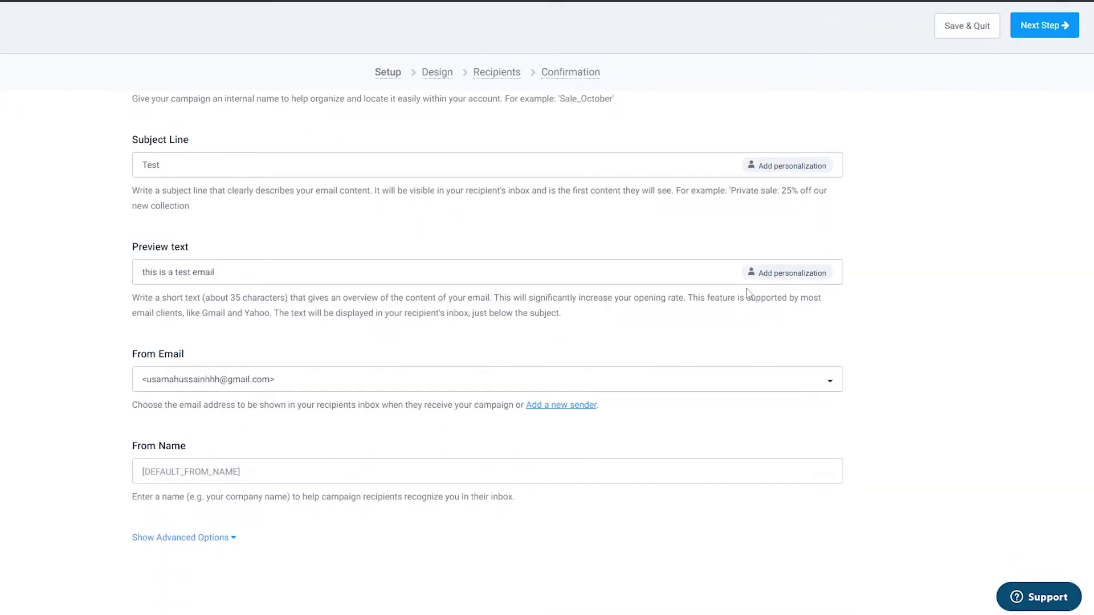
pyautogui.scroll(-1, 573, 355)
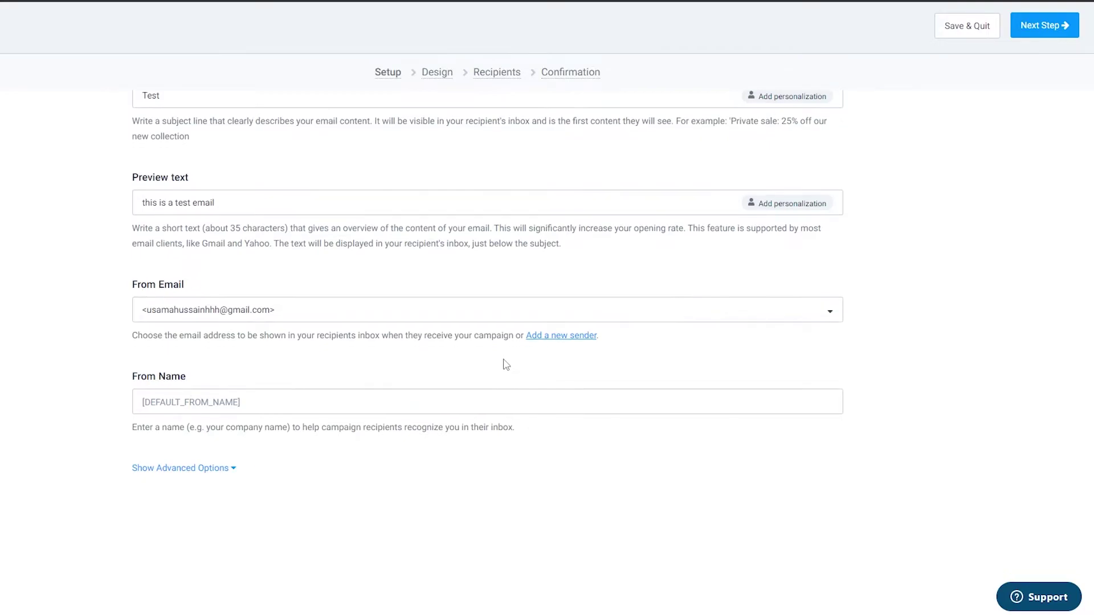
pyautogui.scroll(1, 505, 363)
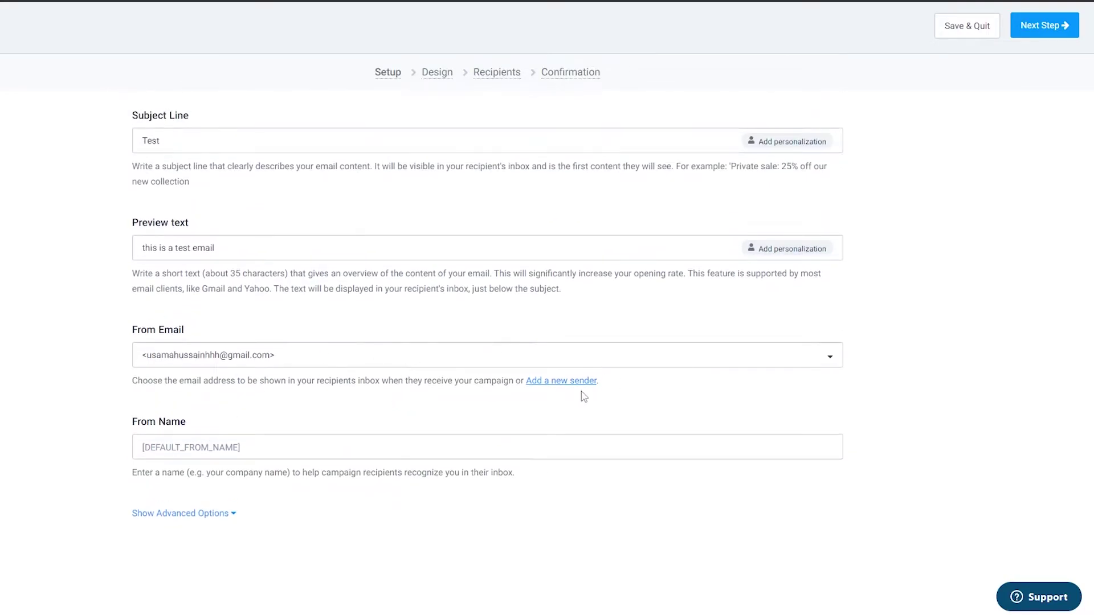
pyautogui.click(205, 448)
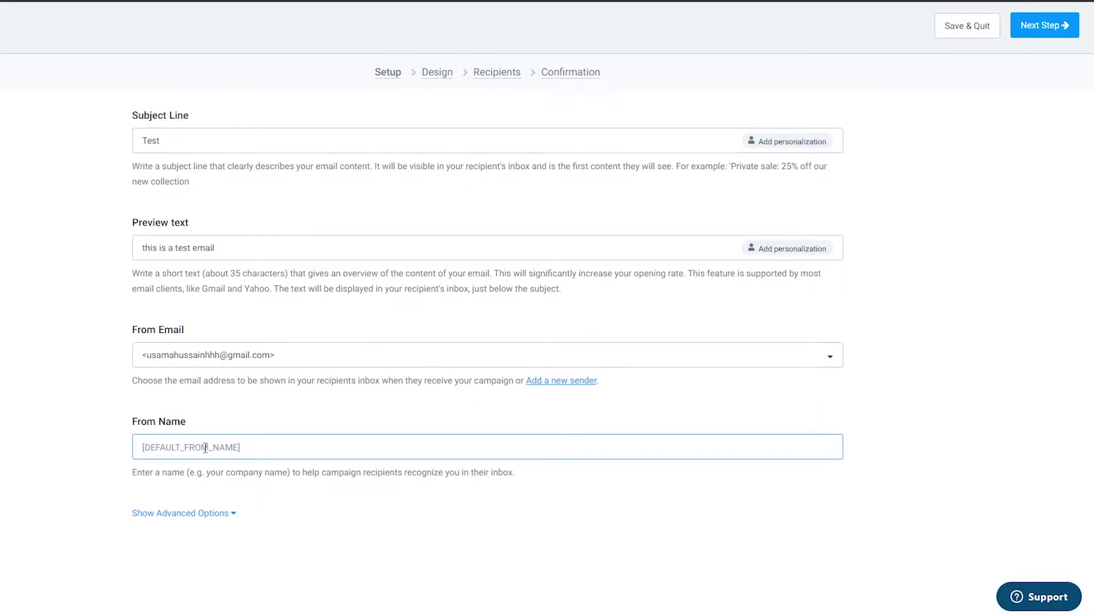
pyautogui.write('Continuum')
pyautogui.scroll(-1, 851, 415)
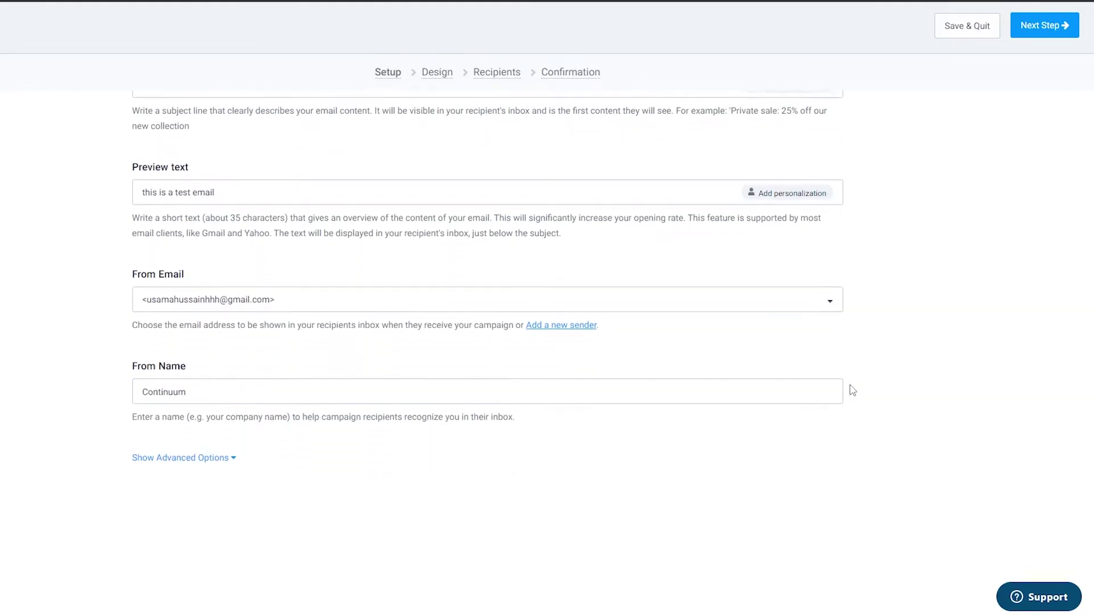
pyautogui.scroll(5, 851, 388)
# Advance to the Design step and browse the available Layouts.
pyautogui.click(1043, 63)
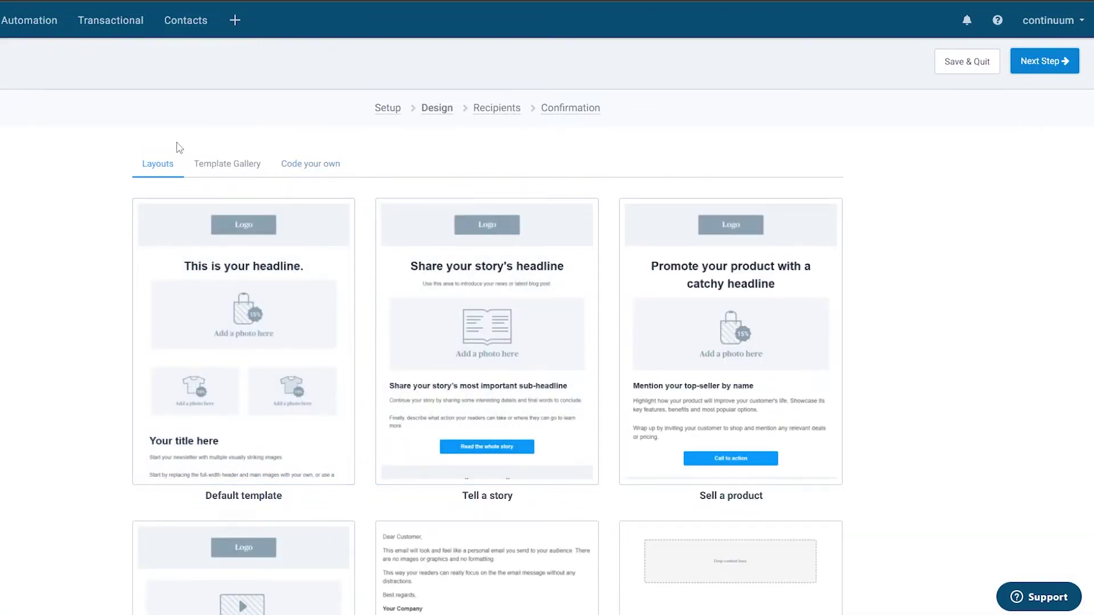
pyautogui.scroll(-1, 171, 183)
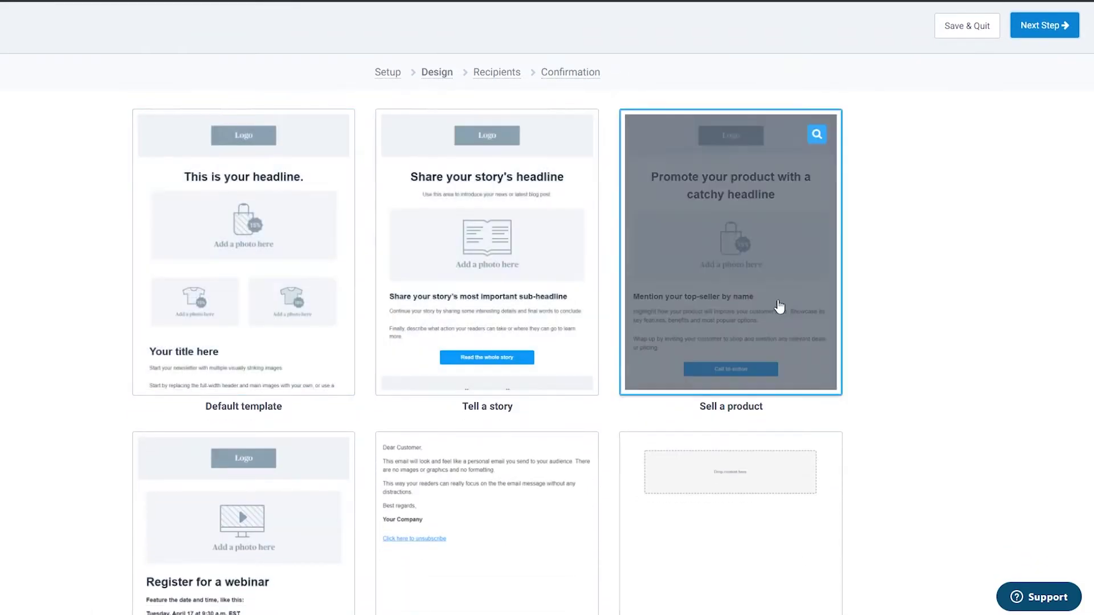
pyautogui.scroll(-2, 252, 328)
pyautogui.scroll(4, 319, 507)
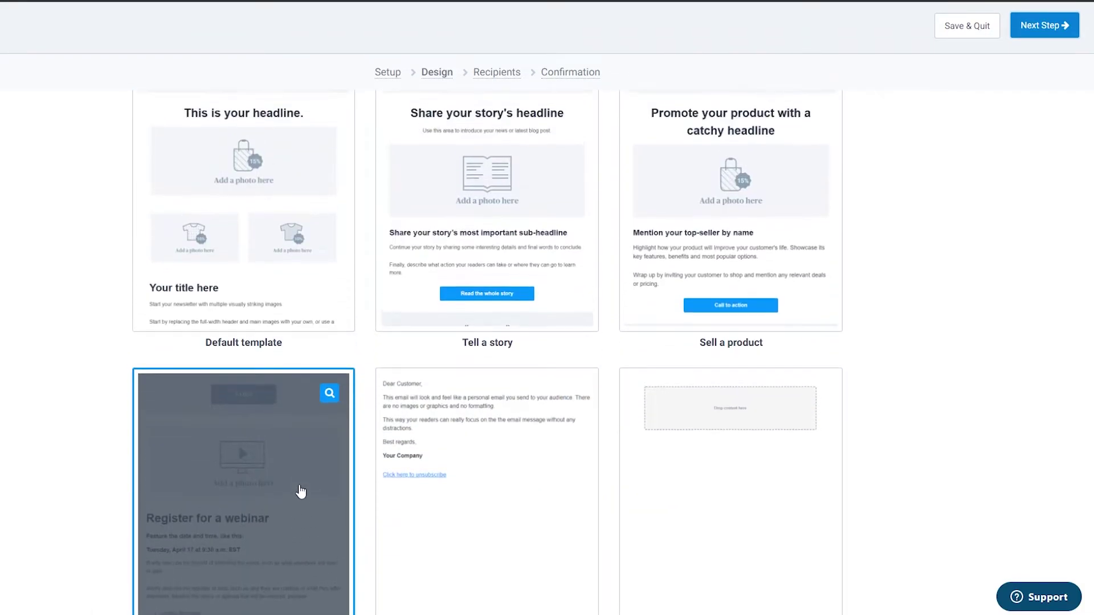
pyautogui.scroll(-2, 587, 320)
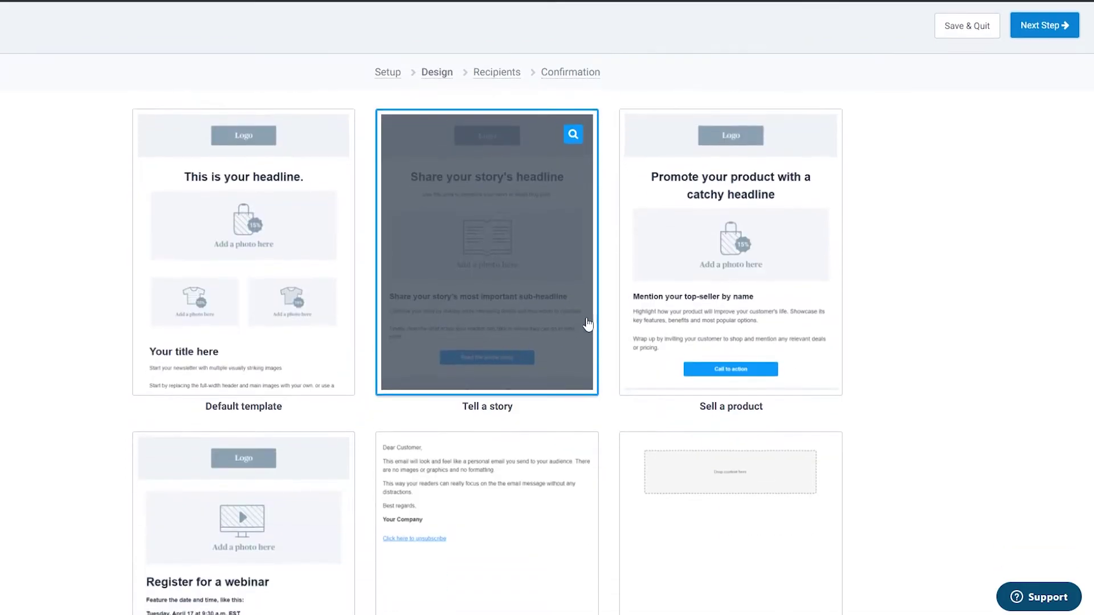
pyautogui.scroll(-2, 403, 463)
pyautogui.scroll(1, 288, 479)
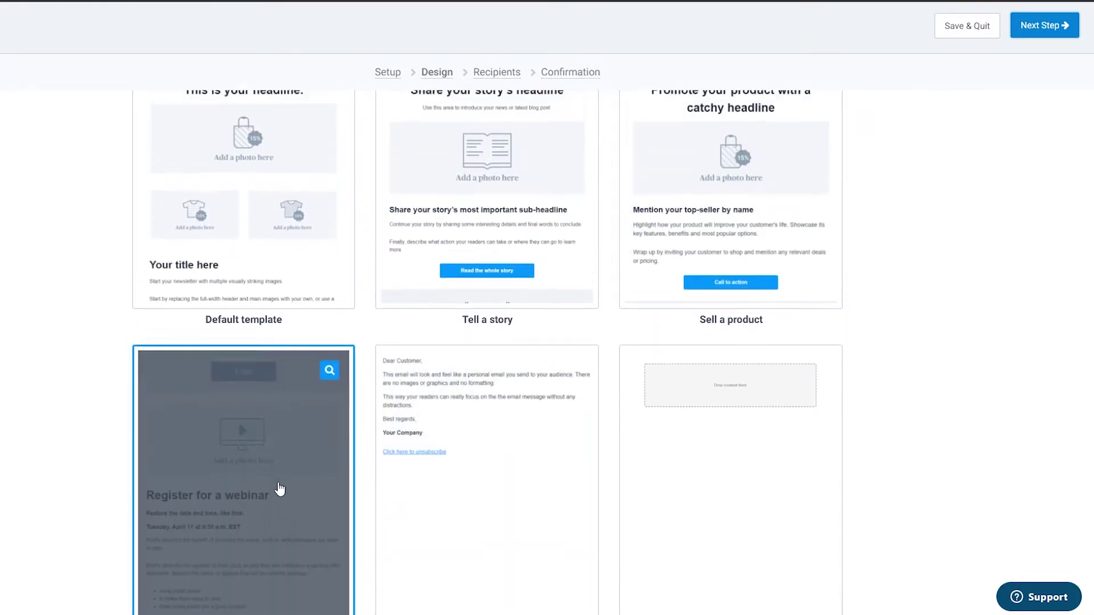
pyautogui.scroll(-1, 319, 496)
pyautogui.scroll(-1, 457, 466)
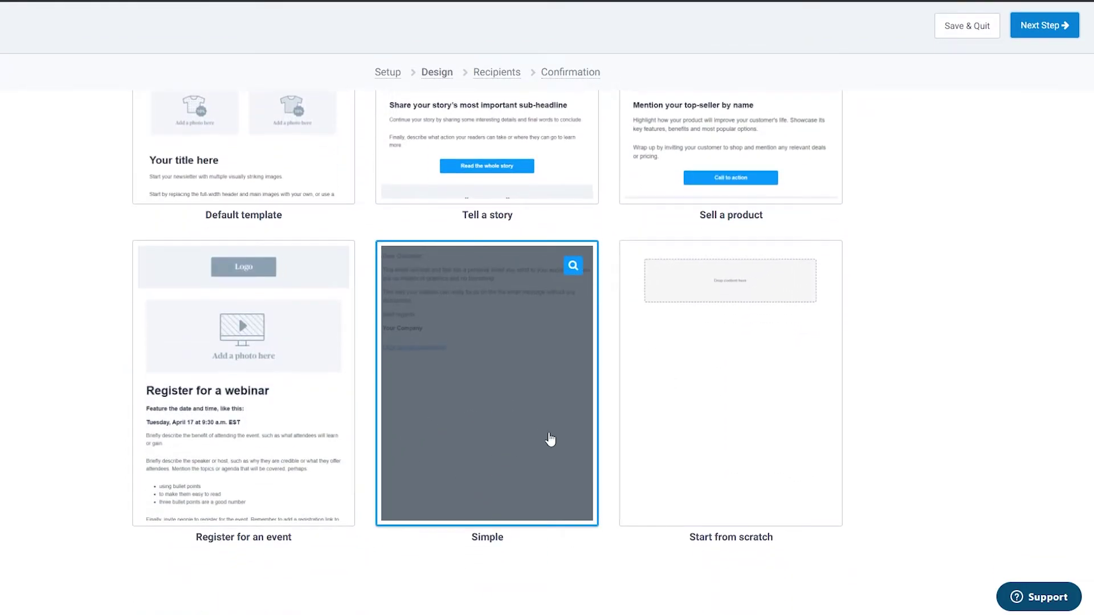
pyautogui.scroll(5, 514, 420)
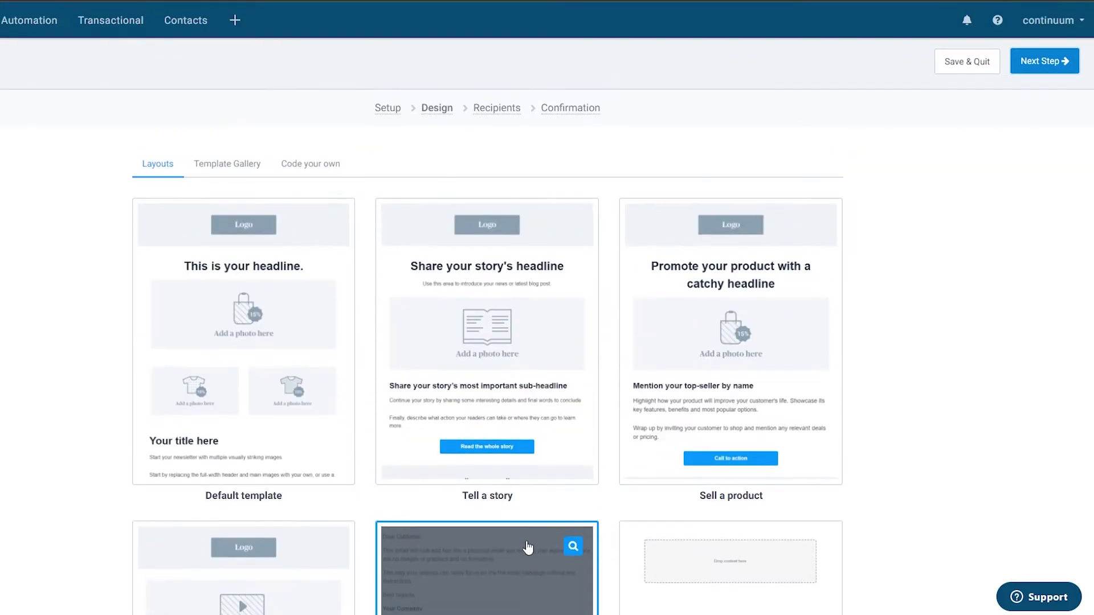
# Look through Template Gallery and Code your own, then start from the Simple layout.
pyautogui.click(251, 170)
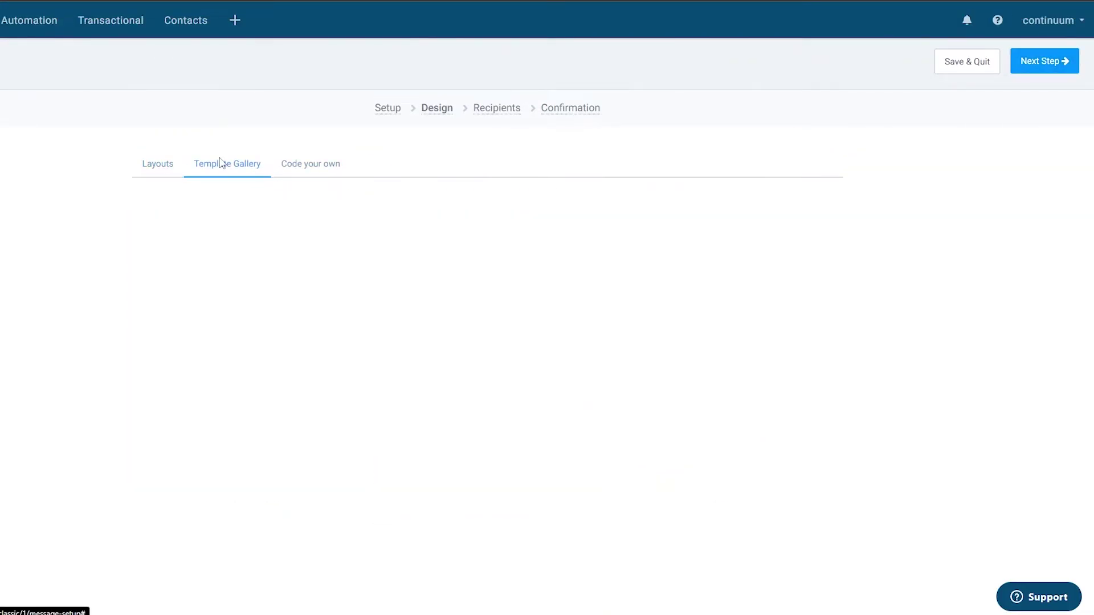
pyautogui.scroll(-6, 381, 385)
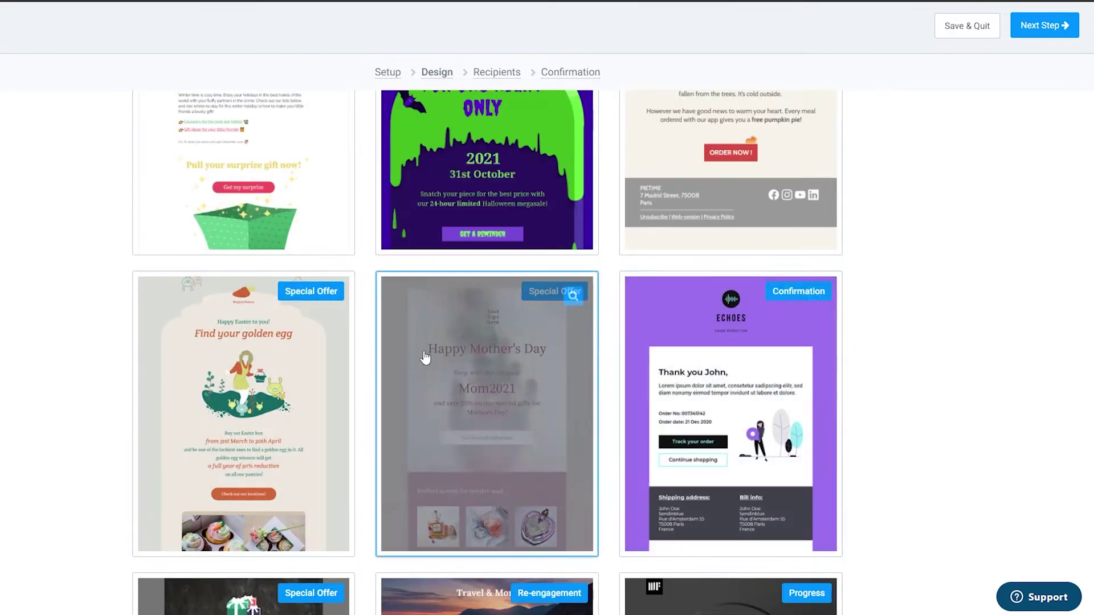
pyautogui.scroll(-3, 739, 407)
pyautogui.scroll(10, 500, 518)
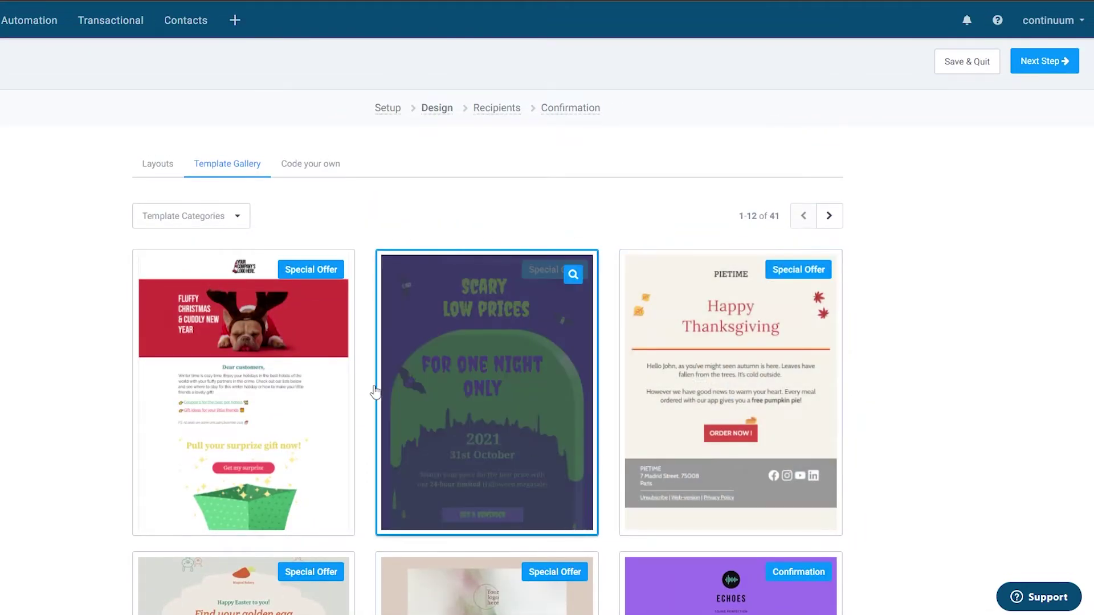
pyautogui.click(315, 166)
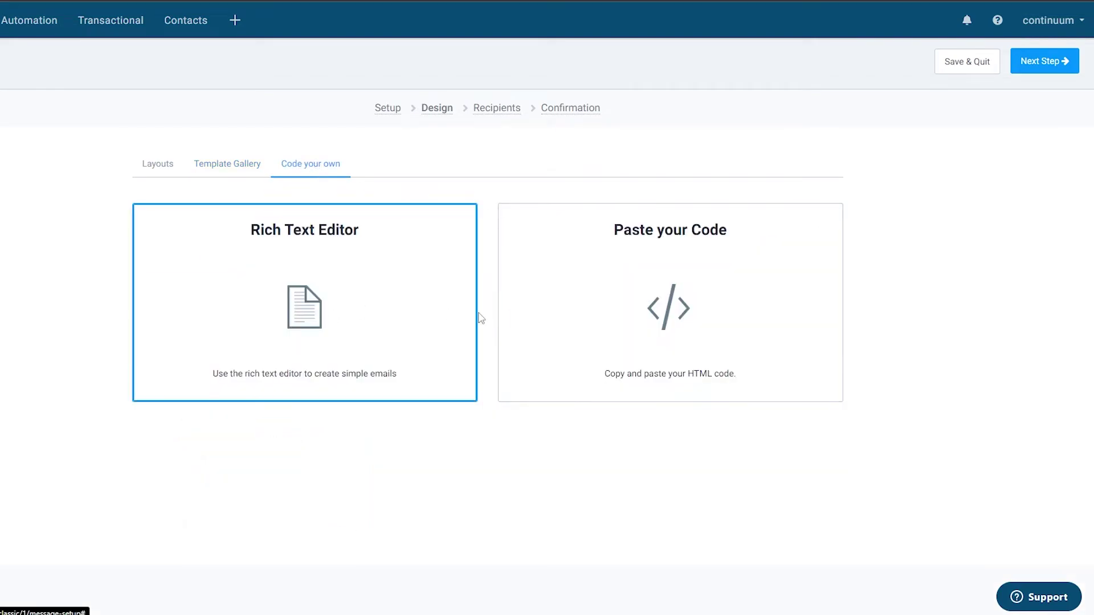
pyautogui.click(150, 166)
pyautogui.scroll(-5, 280, 374)
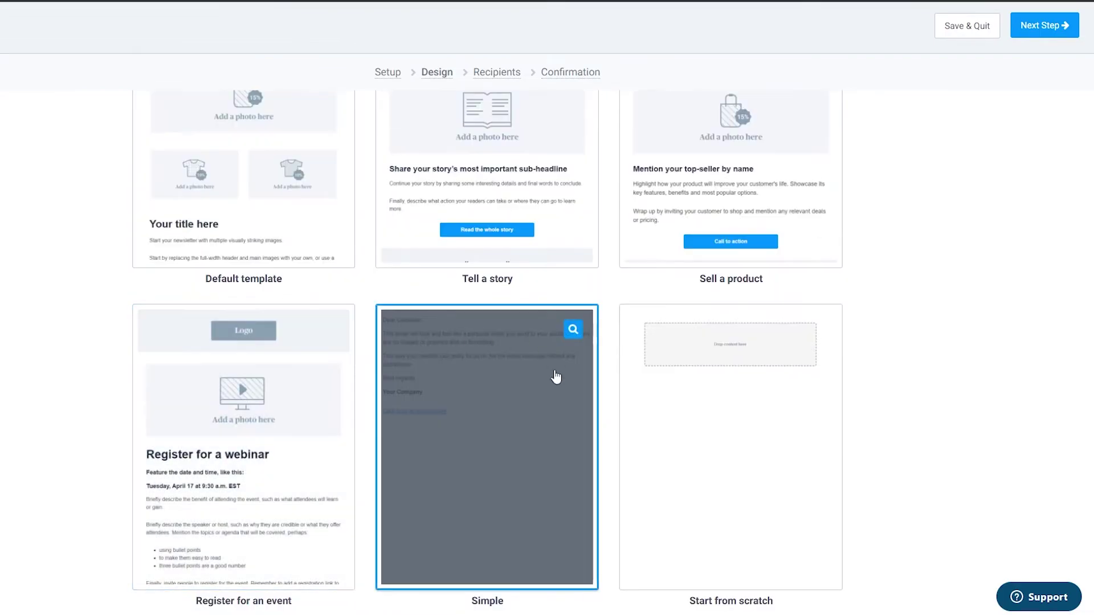
pyautogui.scroll(-3, 535, 473)
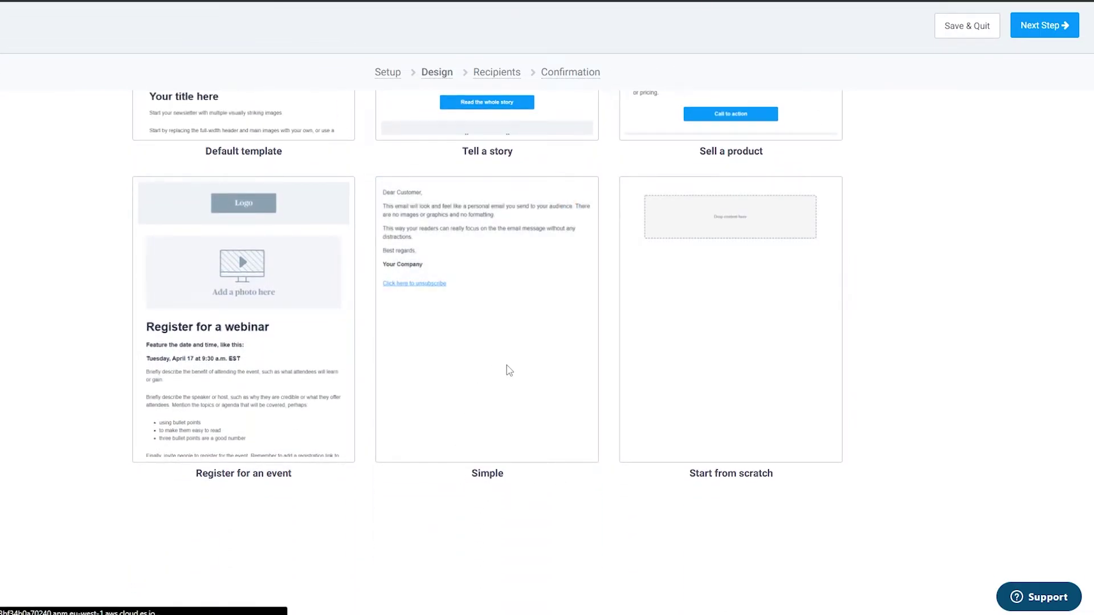
pyautogui.click(509, 371)
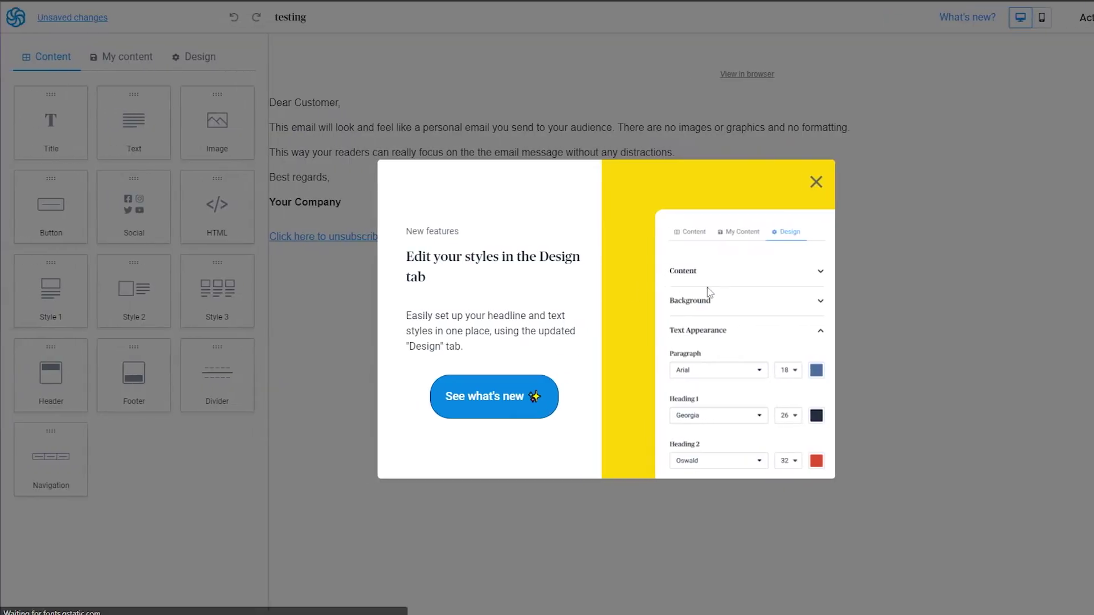
# Close the New features popup and leave the editor with the Simple template content.
pyautogui.click(816, 180)
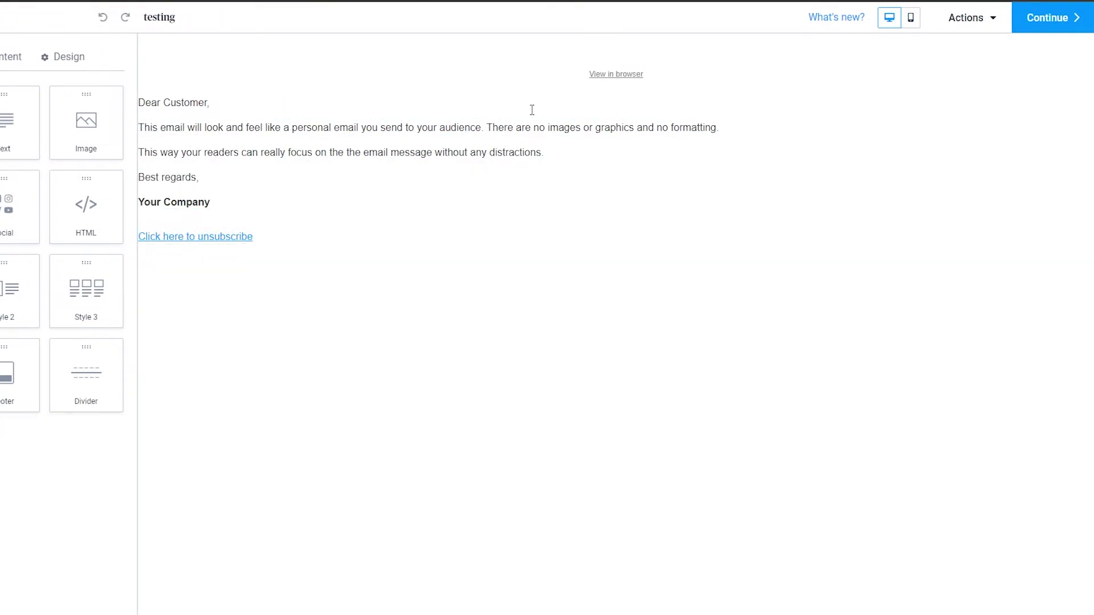
pyautogui.click(1038, 25)
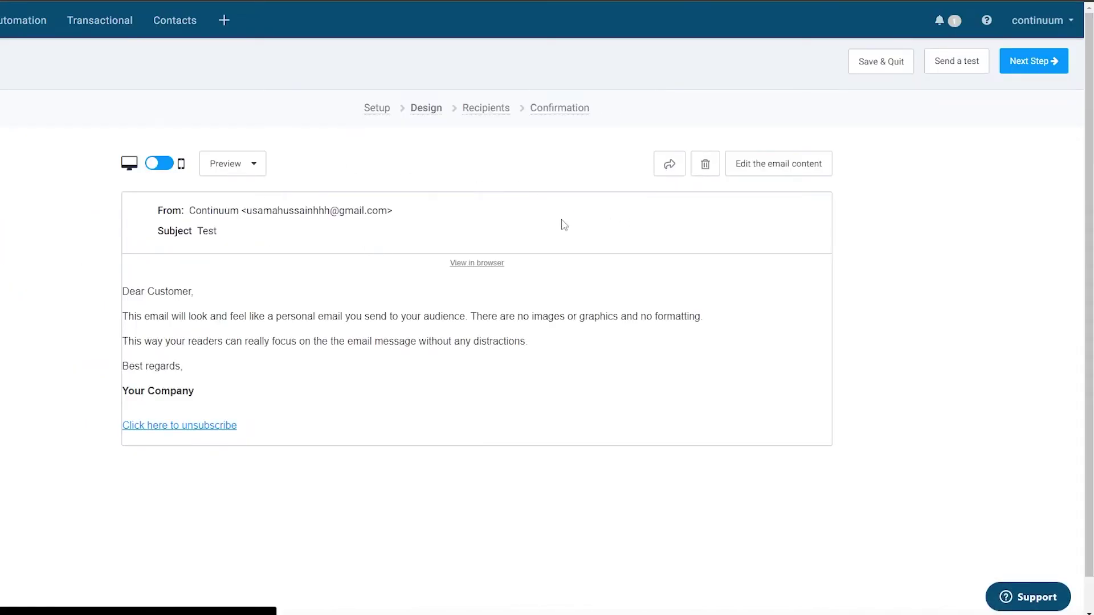
# Preview the email in mobile view and back in desktop view, then open Send a test.
pyautogui.scroll(-1, 457, 339)
pyautogui.scroll(1, 521, 268)
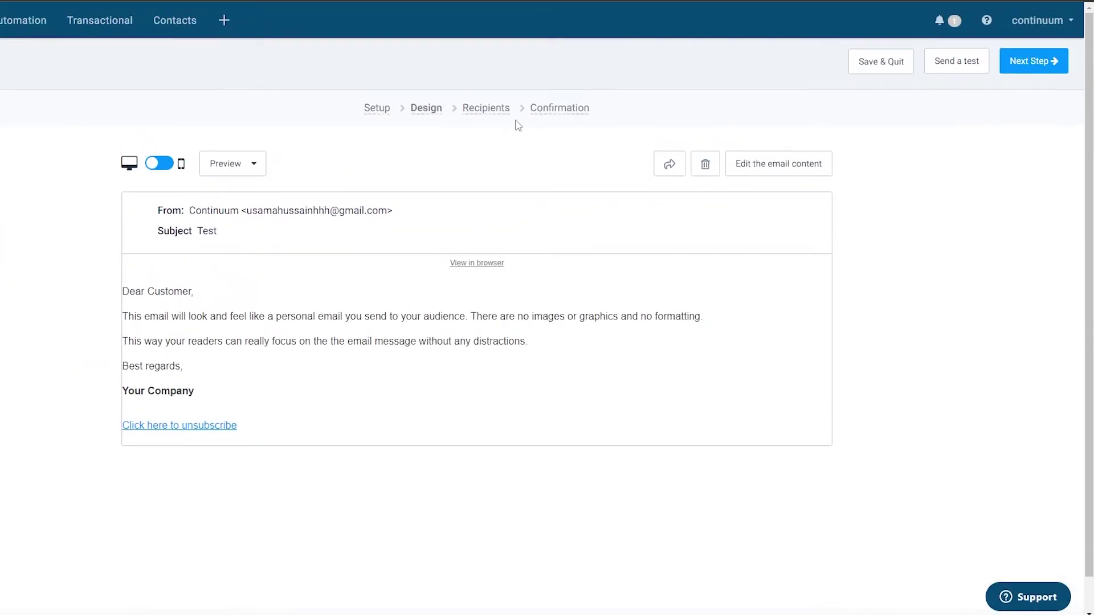
pyautogui.scroll(-1, 235, 349)
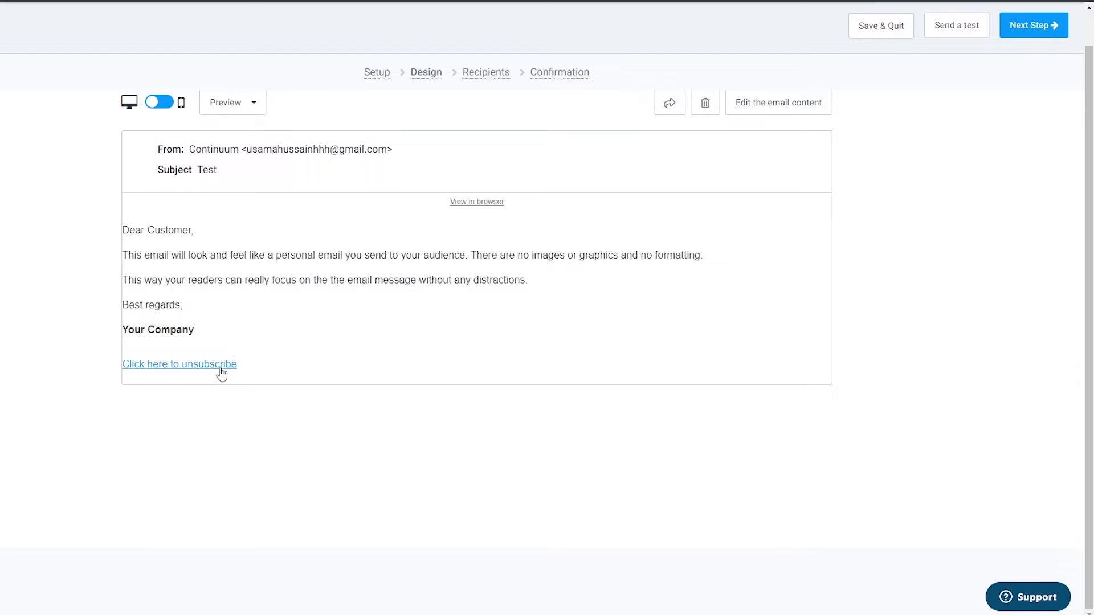
pyautogui.scroll(1, 295, 225)
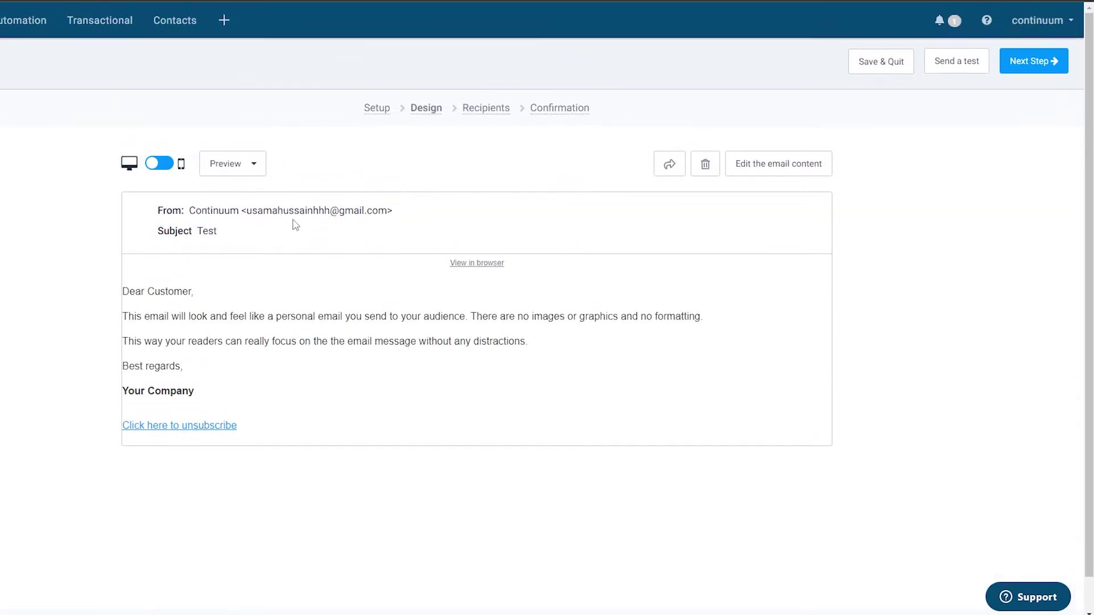
pyautogui.click(152, 167)
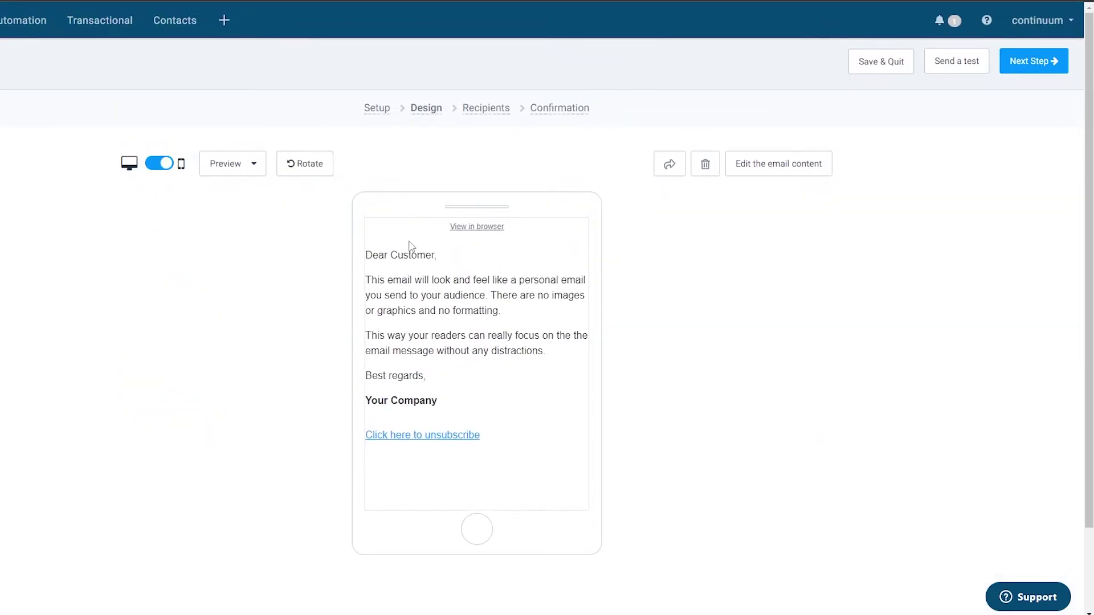
pyautogui.scroll(-1, 410, 246)
pyautogui.scroll(1, 496, 214)
pyautogui.click(180, 165)
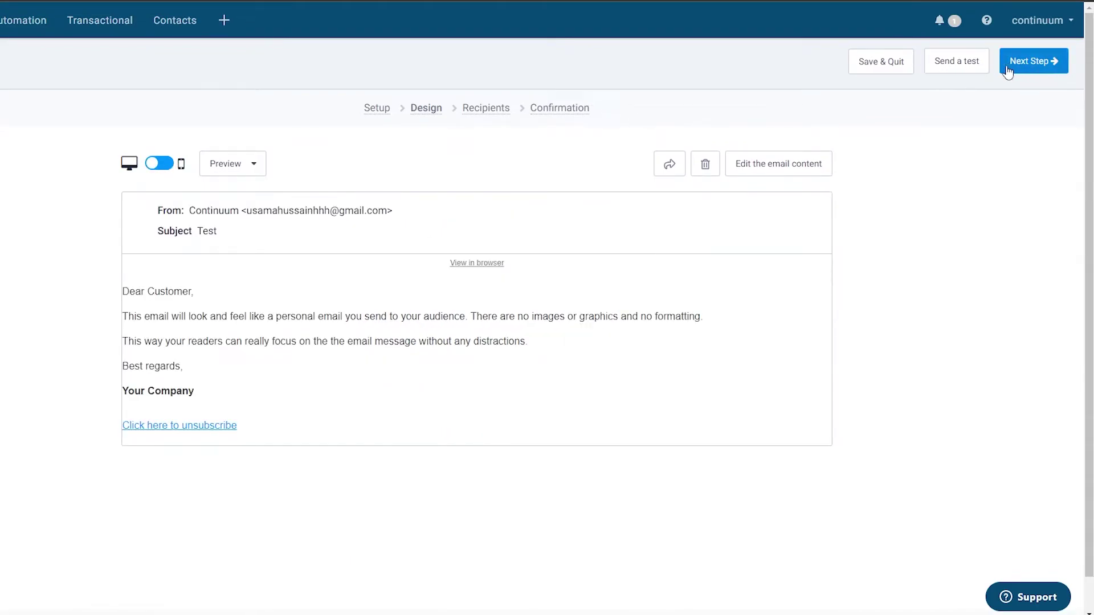
pyautogui.click(965, 63)
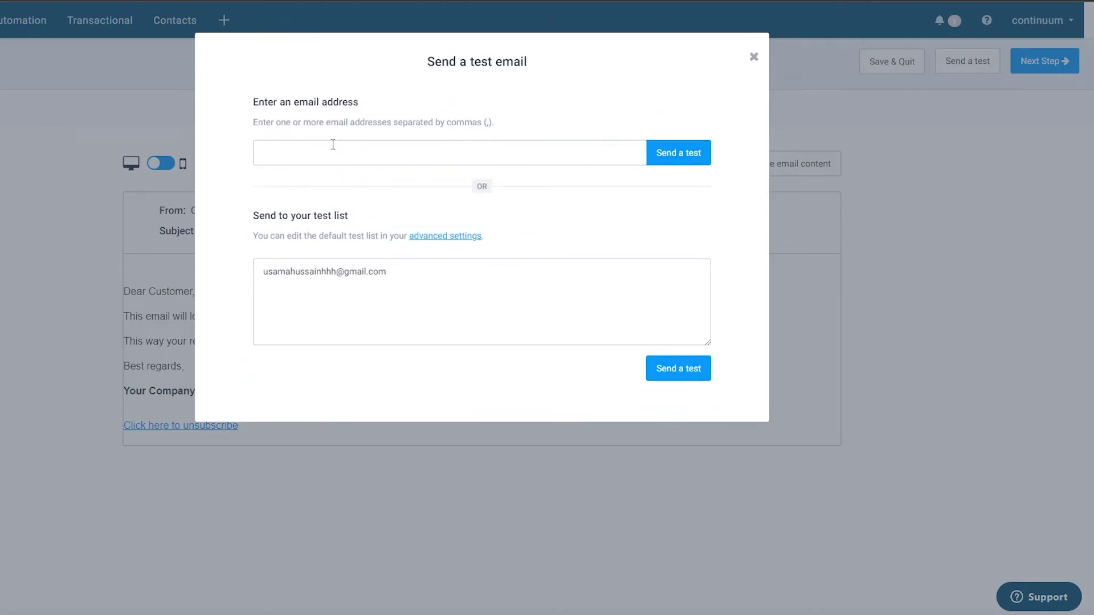
# Send a test to the pasted e-mail address, adding that contact to Your first list.
pyautogui.click(332, 144)
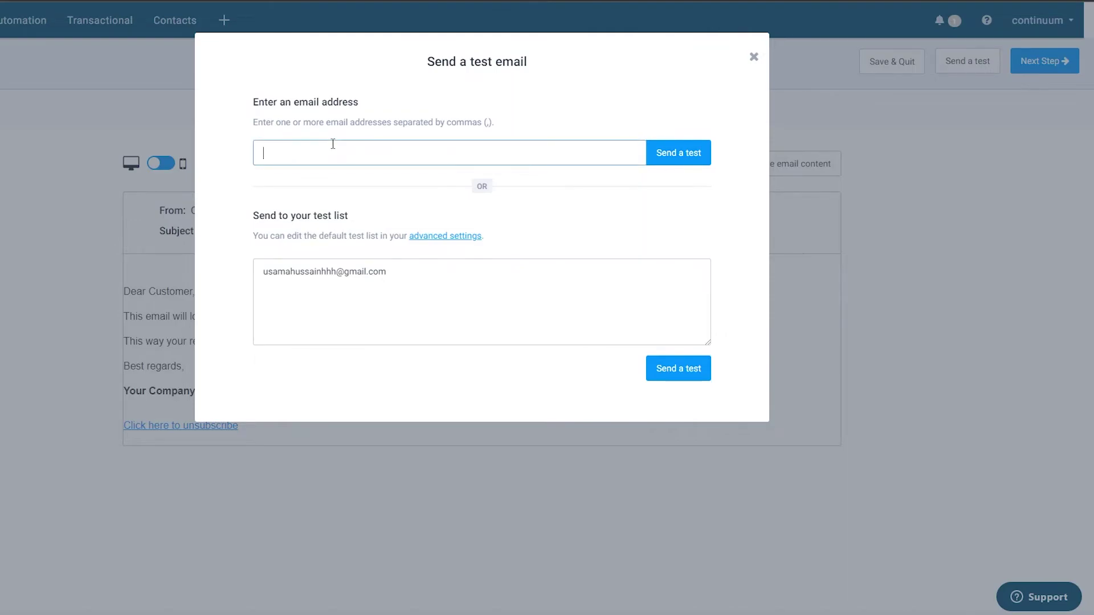
pyautogui.hotkey('ctrl', 'v')
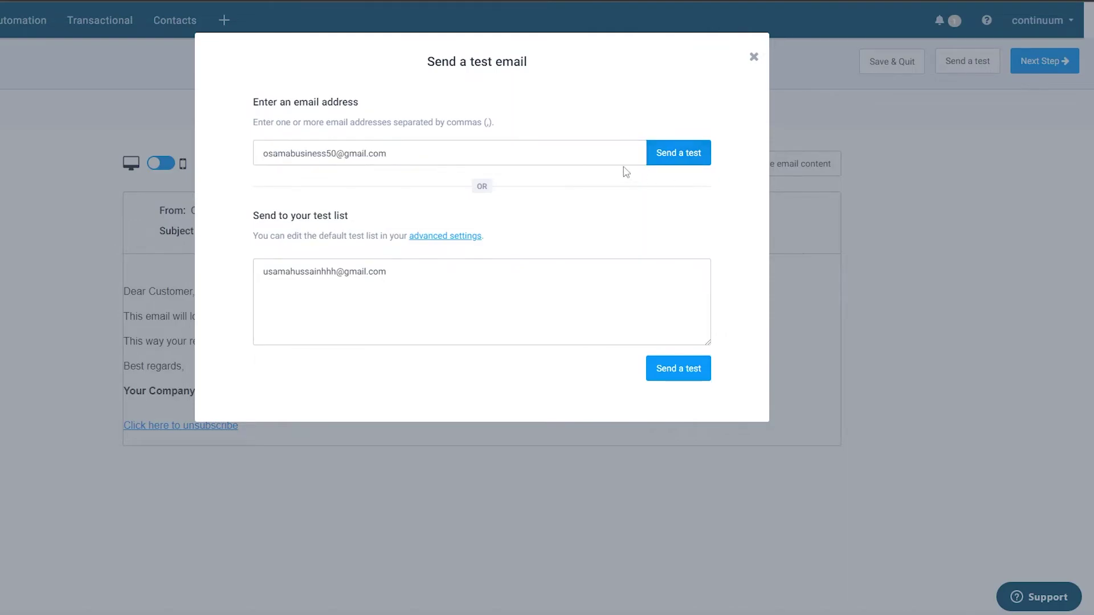
pyautogui.click(691, 159)
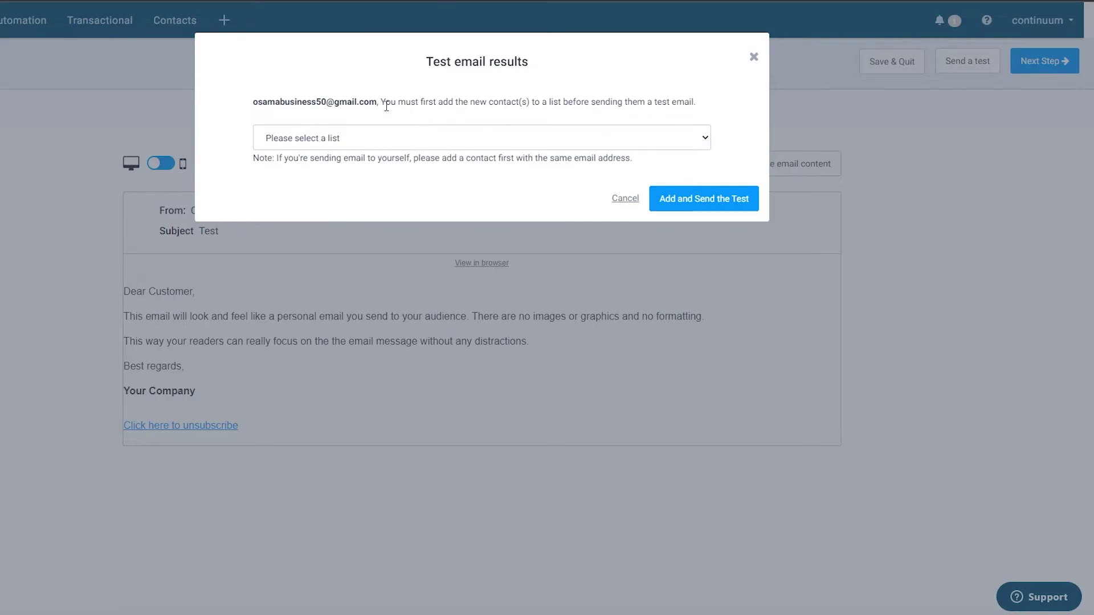
pyautogui.click(376, 149)
pyautogui.click(383, 168)
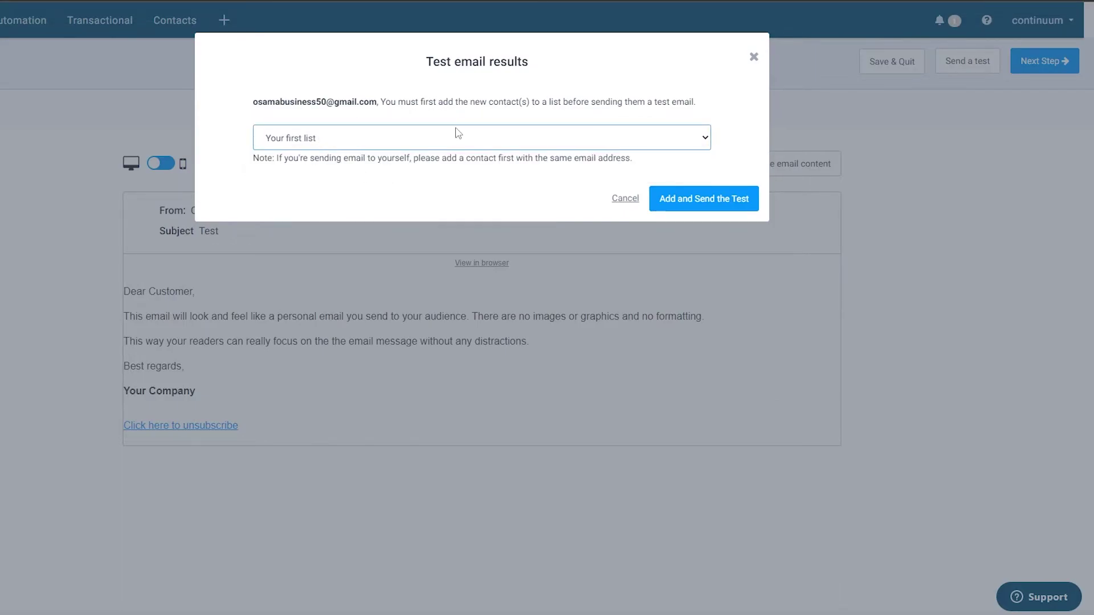
pyautogui.click(707, 206)
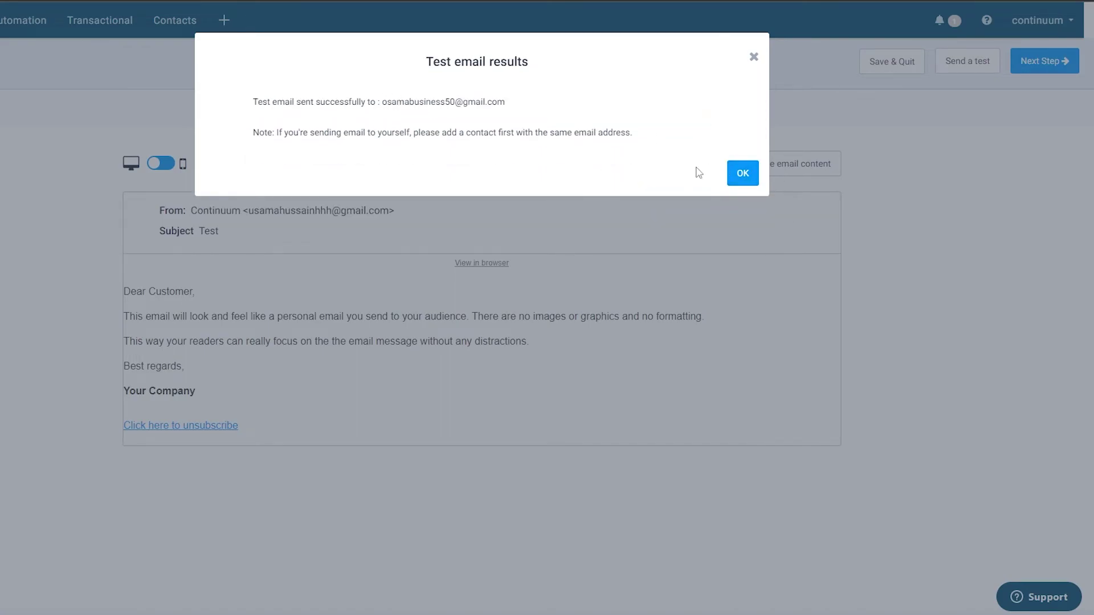
pyautogui.click(742, 174)
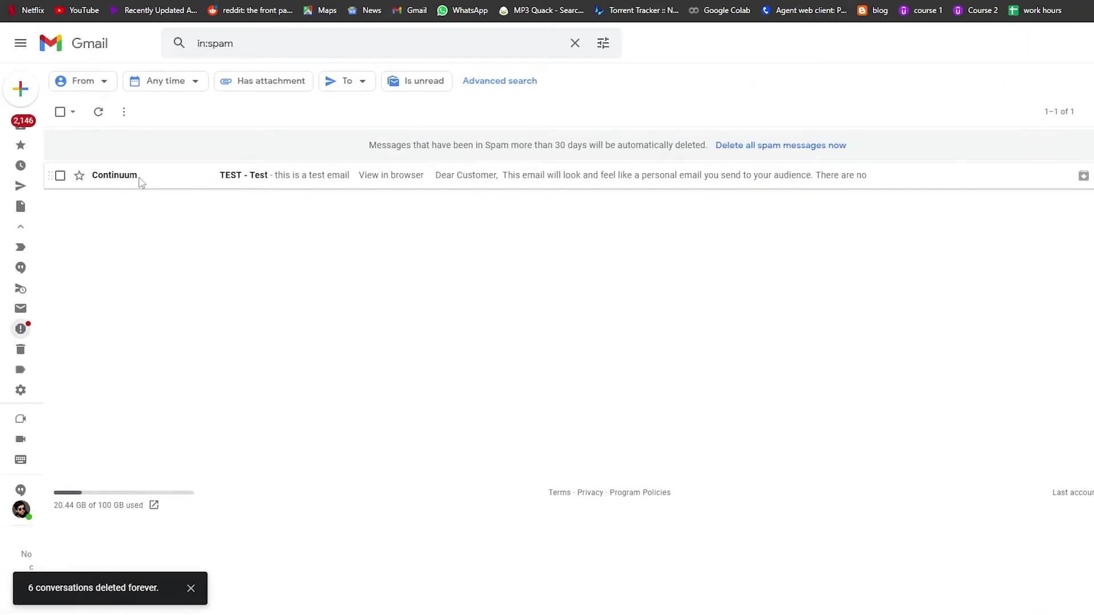
# Open the 'TEST - Test' email from Continuum in Gmail's spam folder and read its body.
pyautogui.click(141, 181)
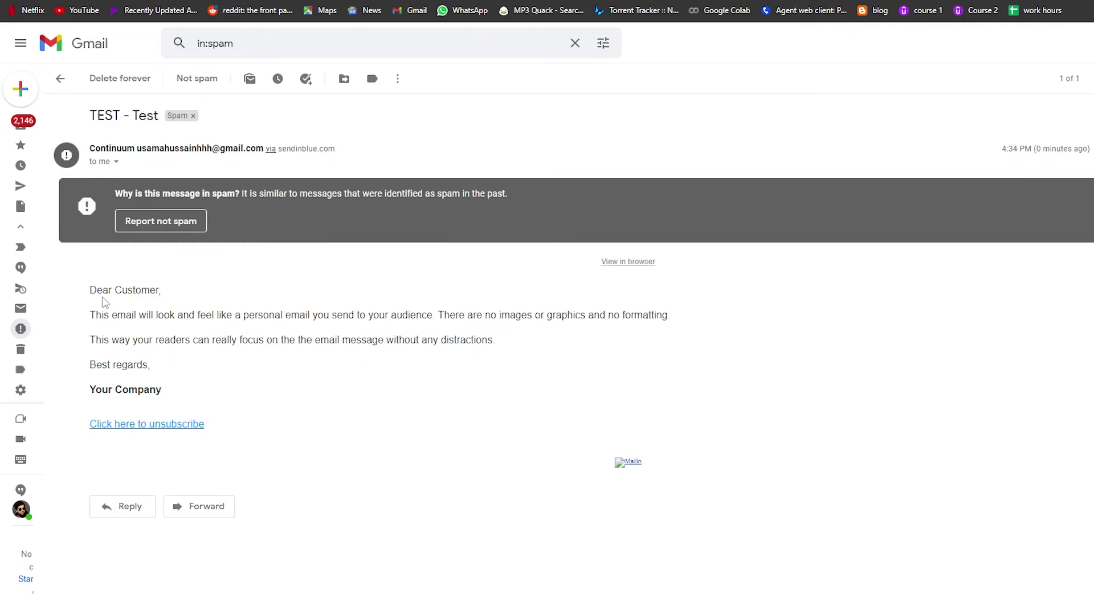
pyautogui.moveTo(91, 292); pyautogui.dragTo(171, 396)
pyautogui.click(174, 369)
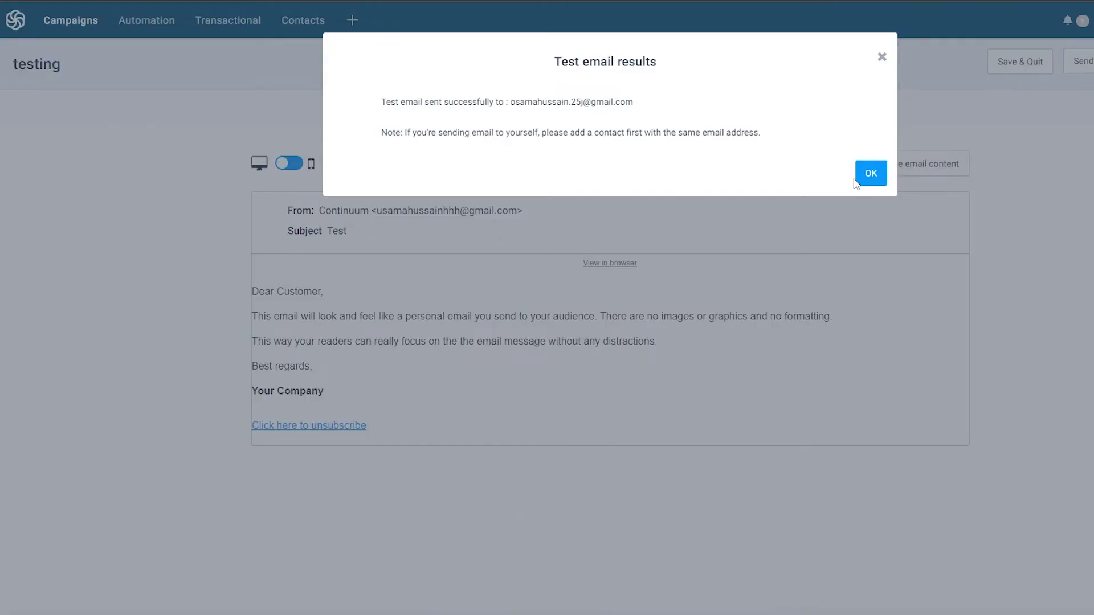
# Dismiss the test confirmation and select Your first list as the campaign's recipients.
pyautogui.click(857, 180)
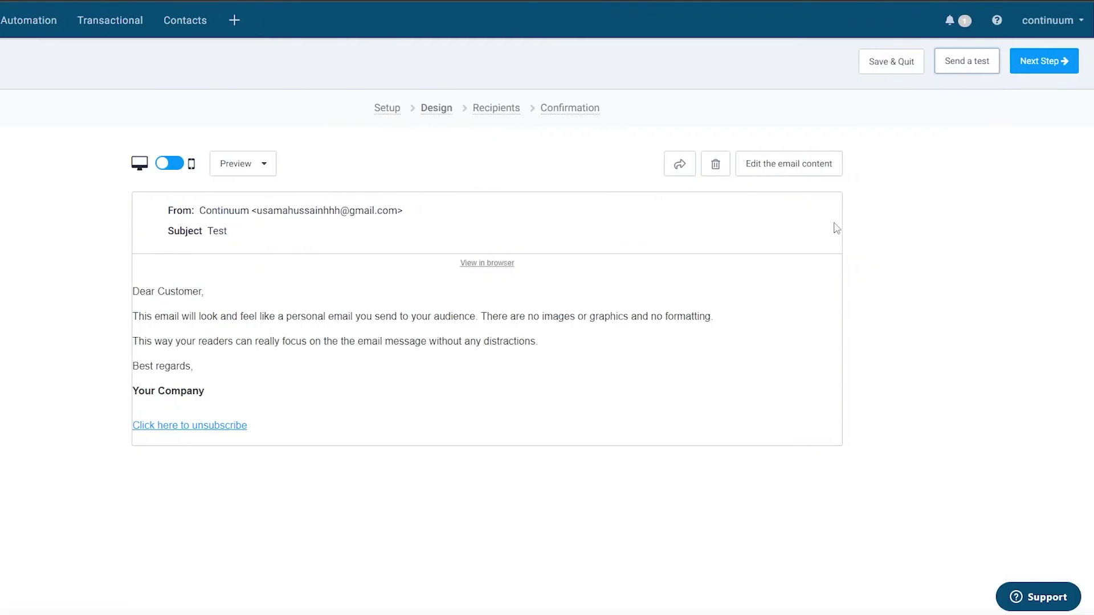
pyautogui.click(1030, 64)
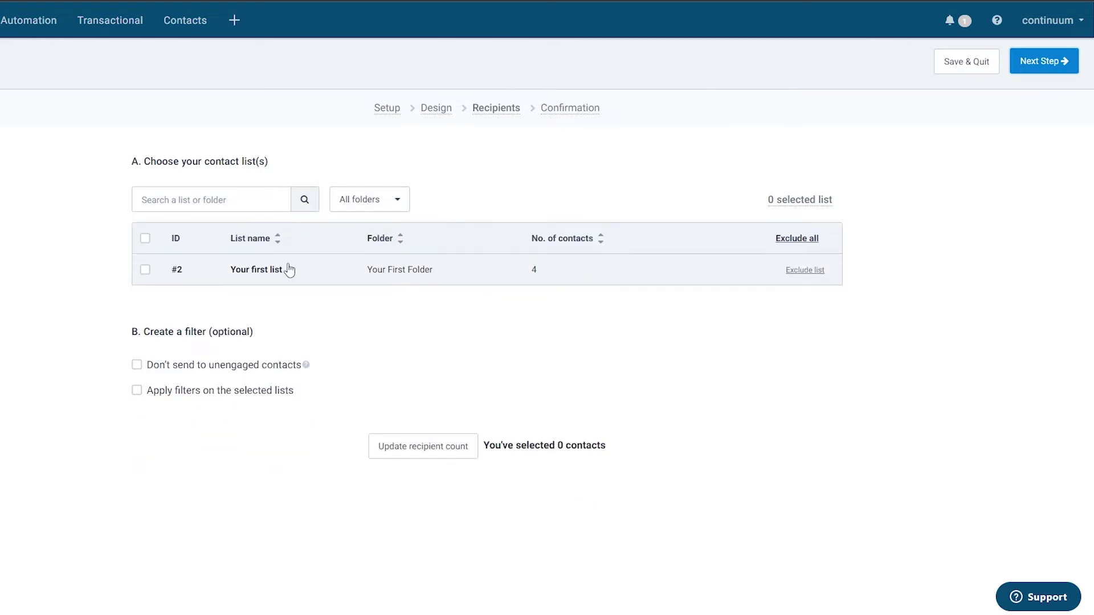
pyautogui.click(145, 269)
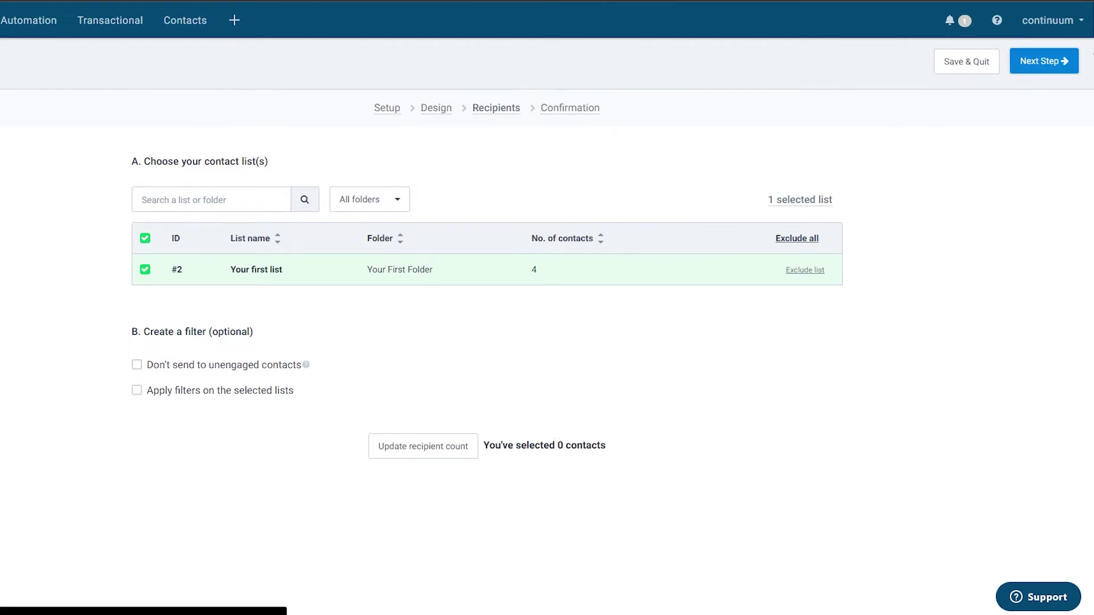
pyautogui.scroll(-1, 401, 381)
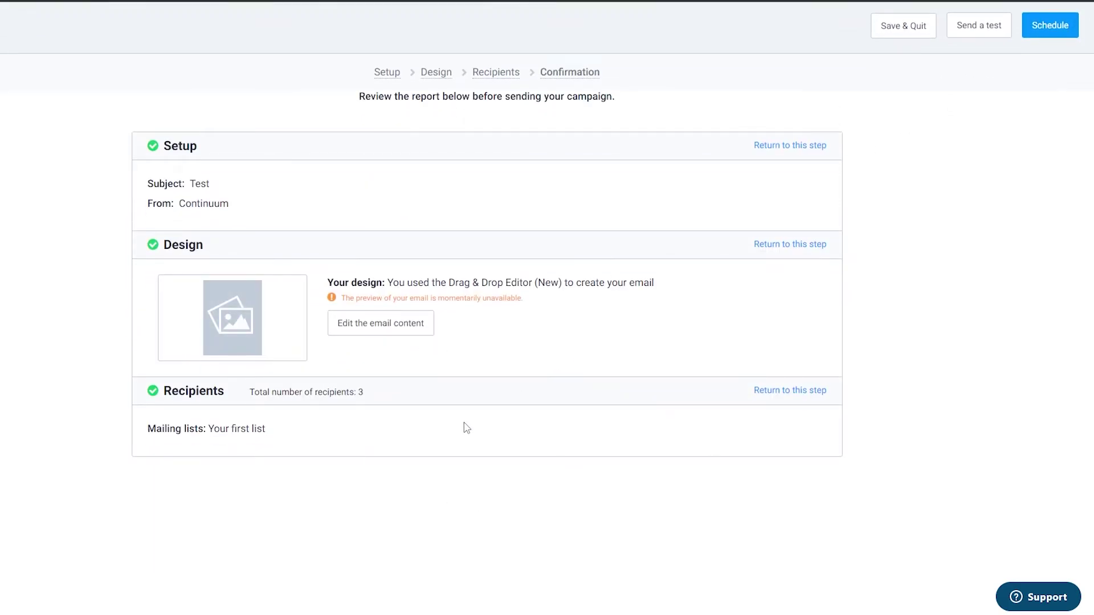
# Schedule the 'testing' campaign with 'Send it now' and confirm sending to 3 subscribers.
pyautogui.scroll(2, 415, 464)
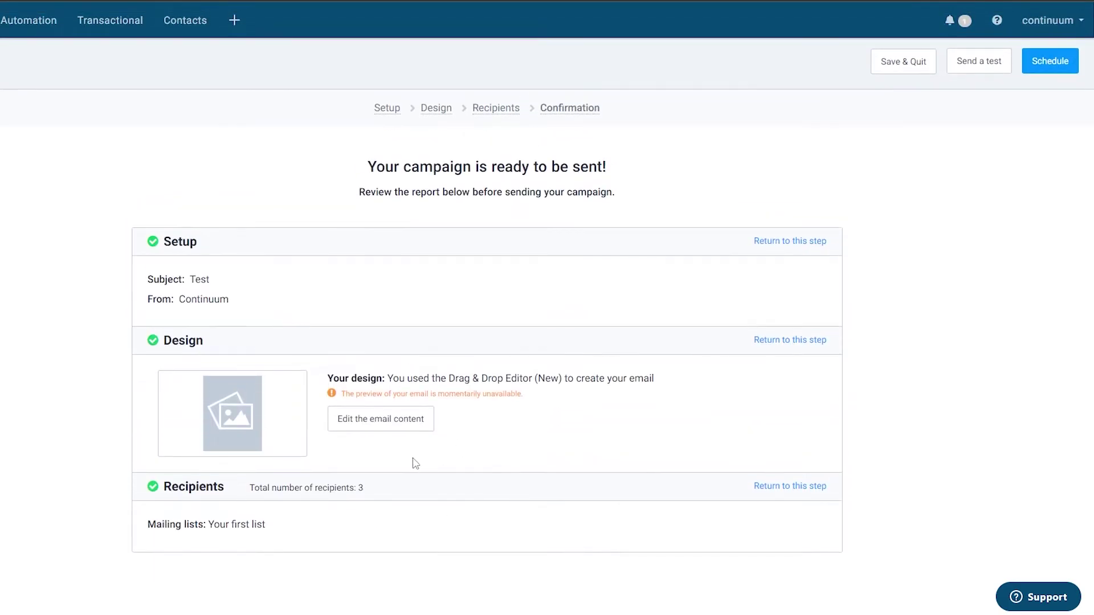
pyautogui.click(1061, 67)
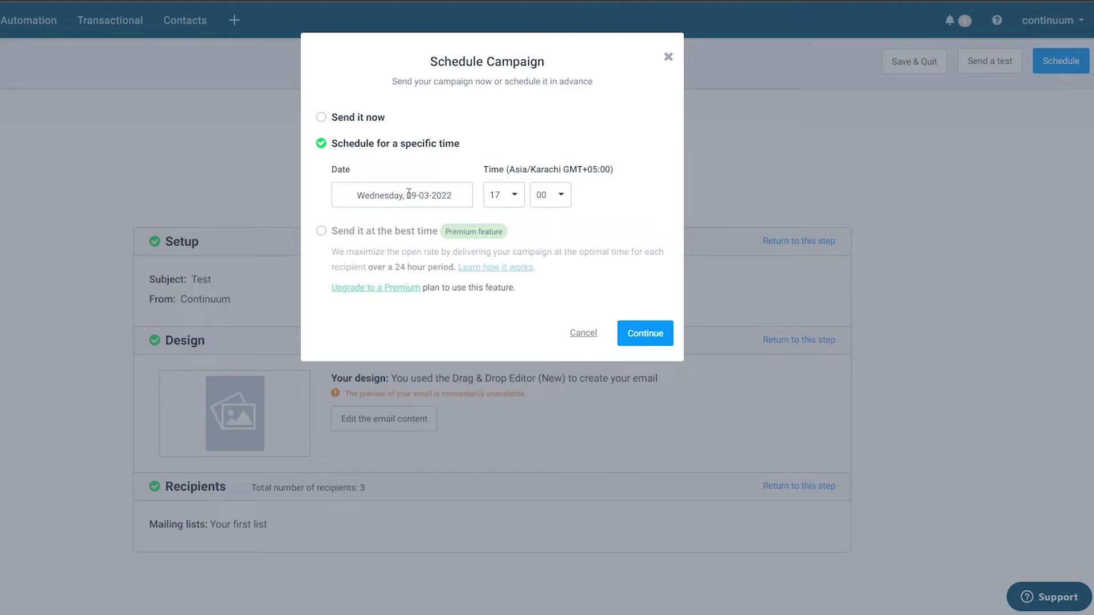
pyautogui.click(408, 194)
pyautogui.click(499, 212)
pyautogui.click(504, 195)
pyautogui.click(520, 156)
pyautogui.click(330, 118)
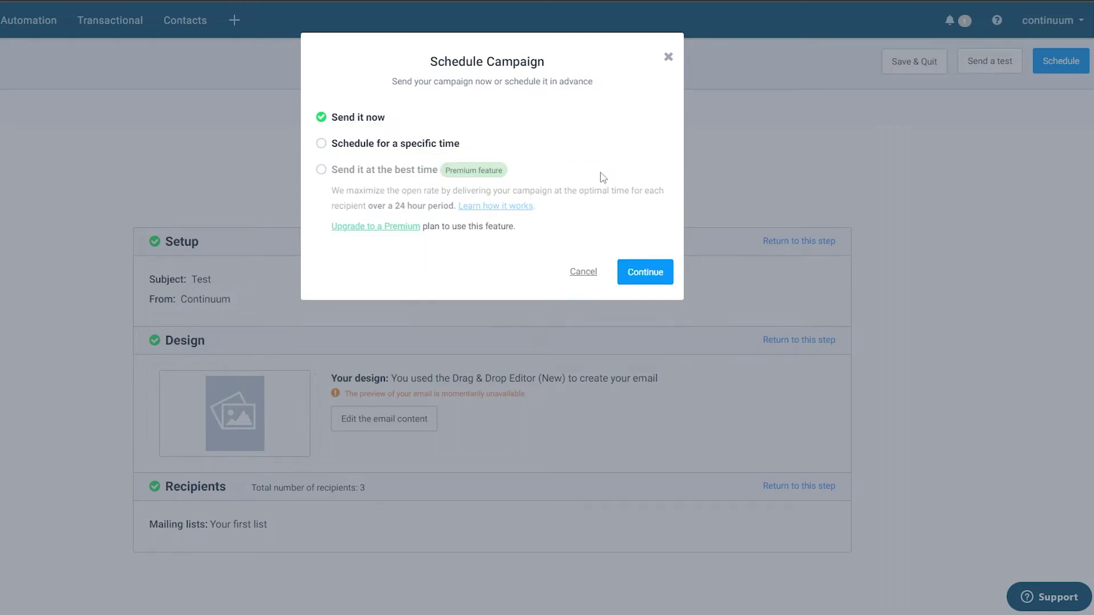
pyautogui.click(641, 272)
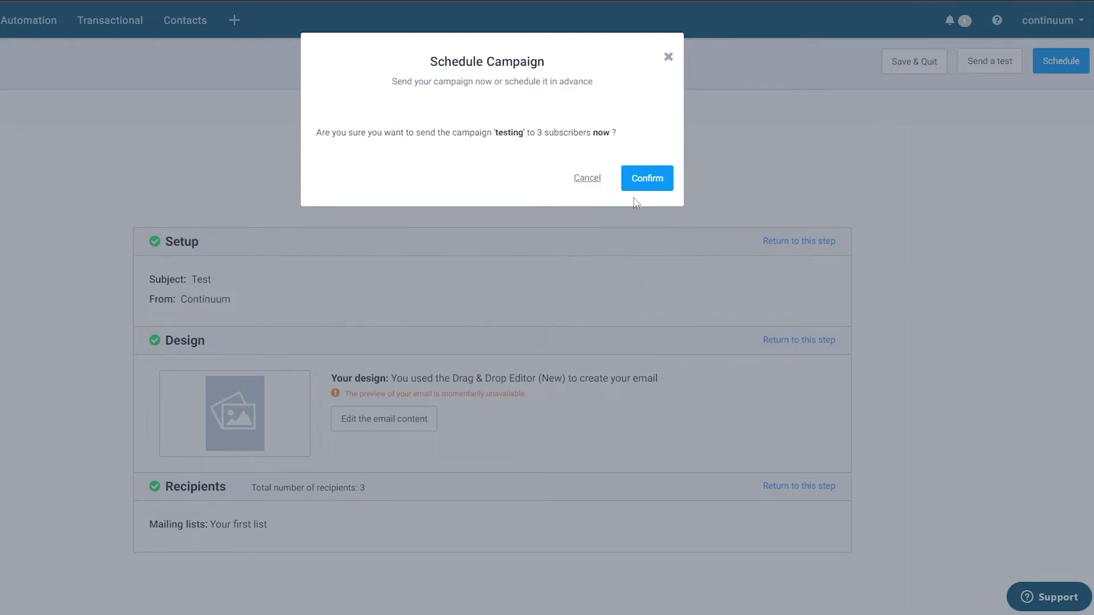
pyautogui.click(642, 182)
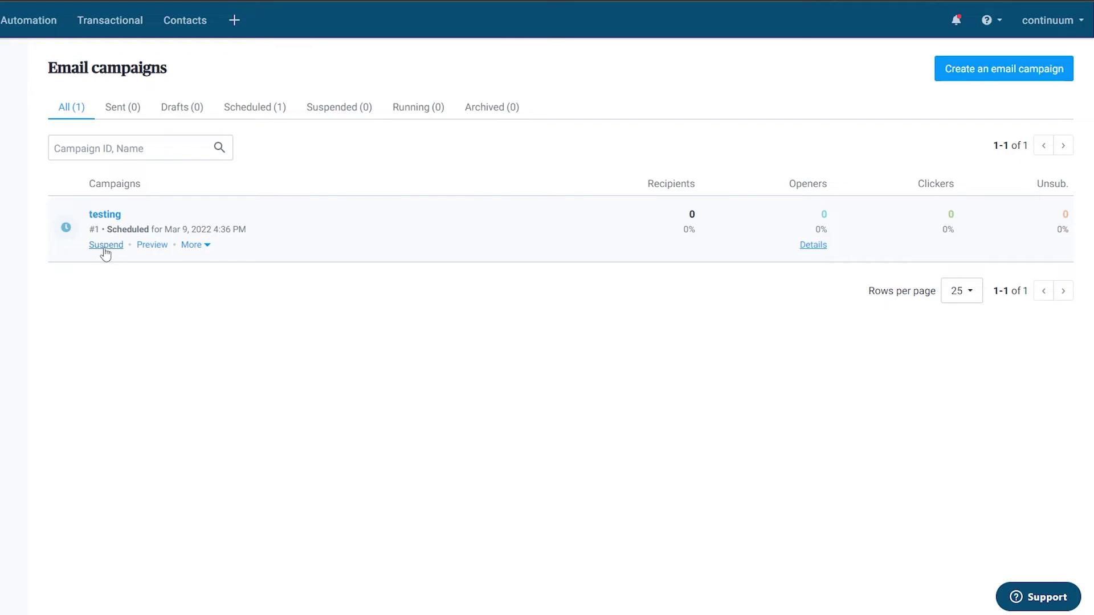
pyautogui.click(209, 249)
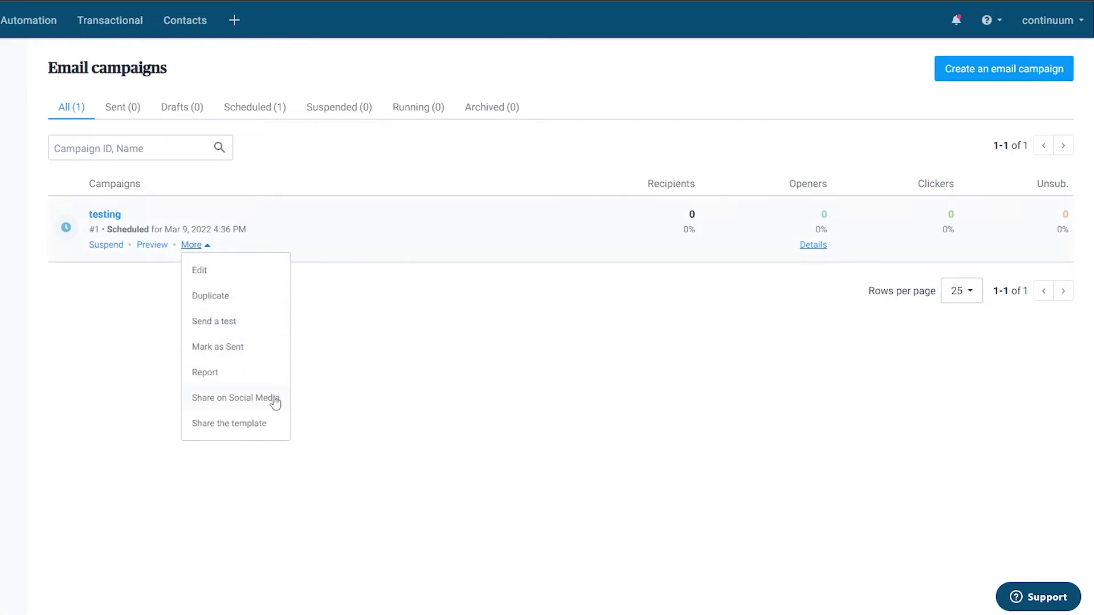
pyautogui.click(586, 386)
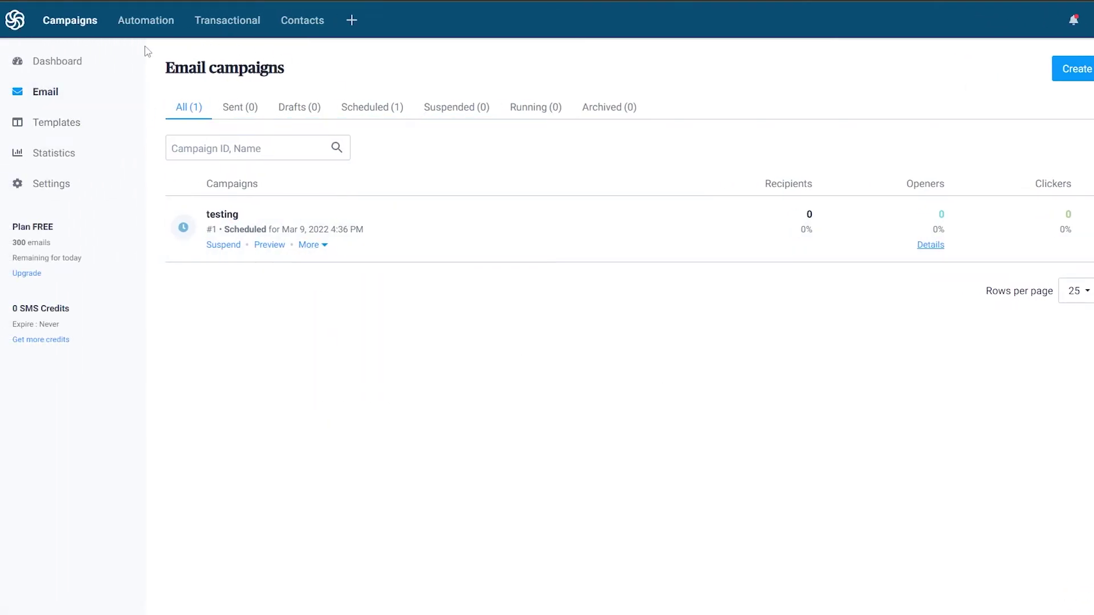
pyautogui.click(134, 27)
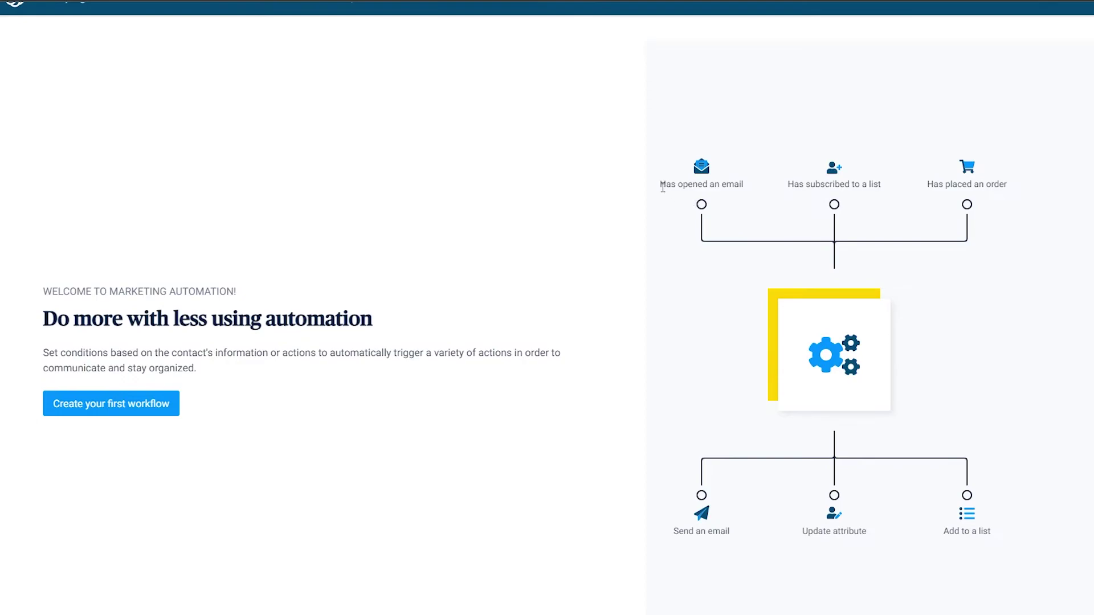
# Read through the Automation diagram's triggers like 'Has opened an email' and actions like 'Update attribute'.
pyautogui.moveTo(663, 188); pyautogui.dragTo(742, 185)
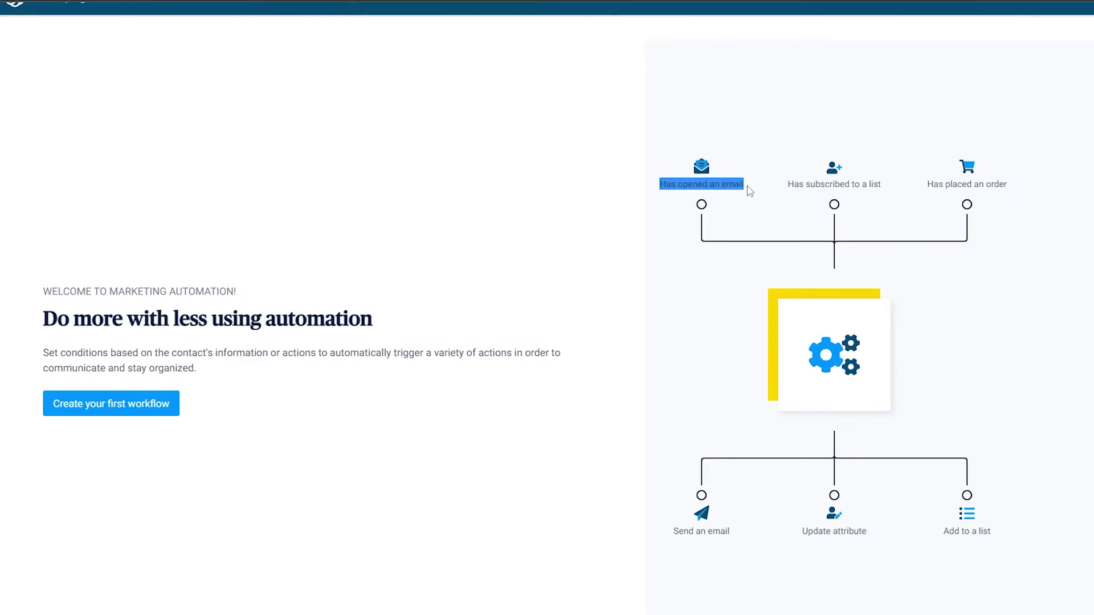
pyautogui.click(711, 200)
pyautogui.doubleClick(830, 383)
pyautogui.click(830, 383)
pyautogui.scroll(-1, 858, 402)
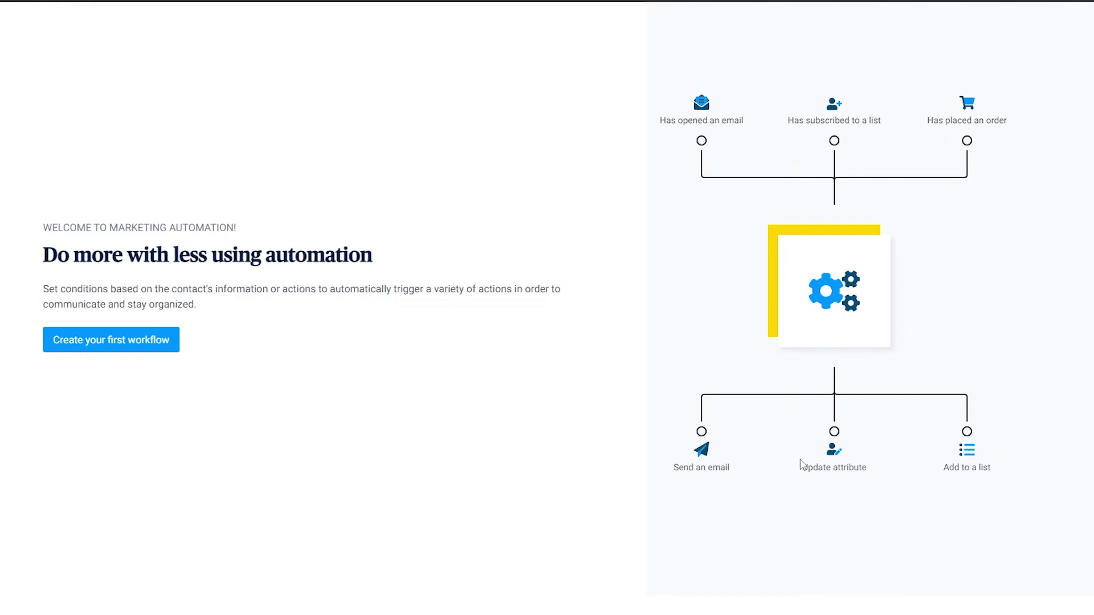
pyautogui.moveTo(808, 467); pyautogui.dragTo(886, 462)
pyautogui.click(922, 469)
pyautogui.moveTo(966, 445); pyautogui.dragTo(993, 437)
pyautogui.scroll(1, 888, 356)
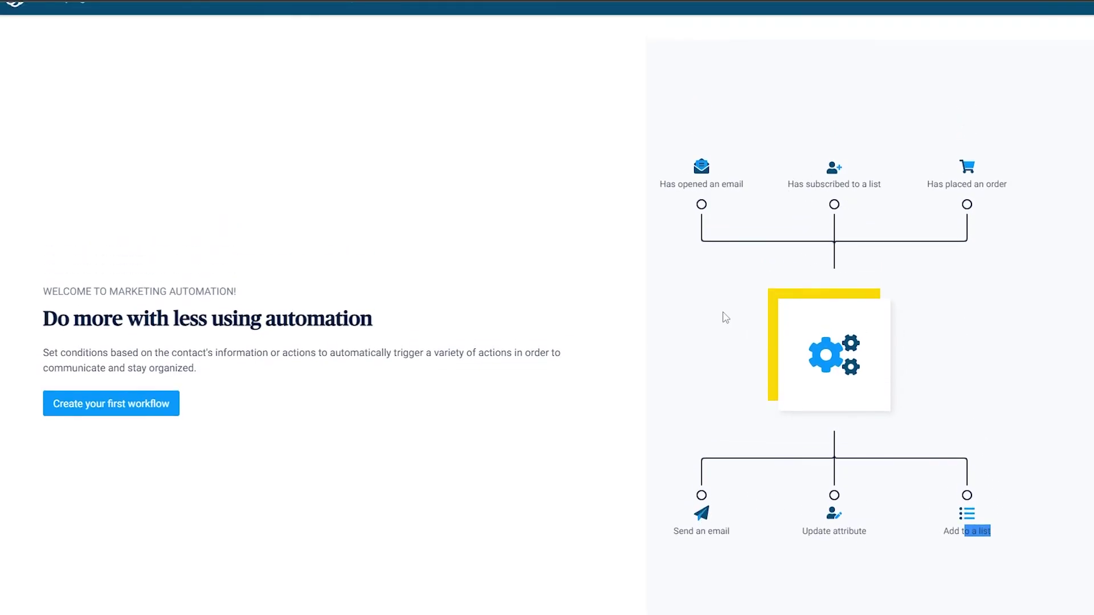
pyautogui.scroll(-1, 750, 284)
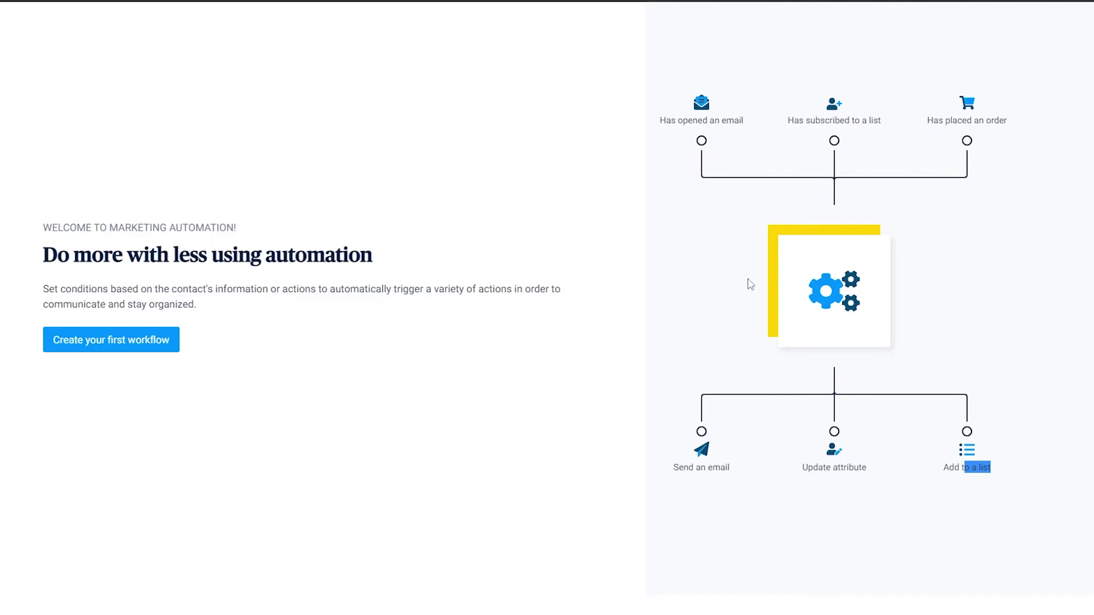
pyautogui.scroll(1, 750, 284)
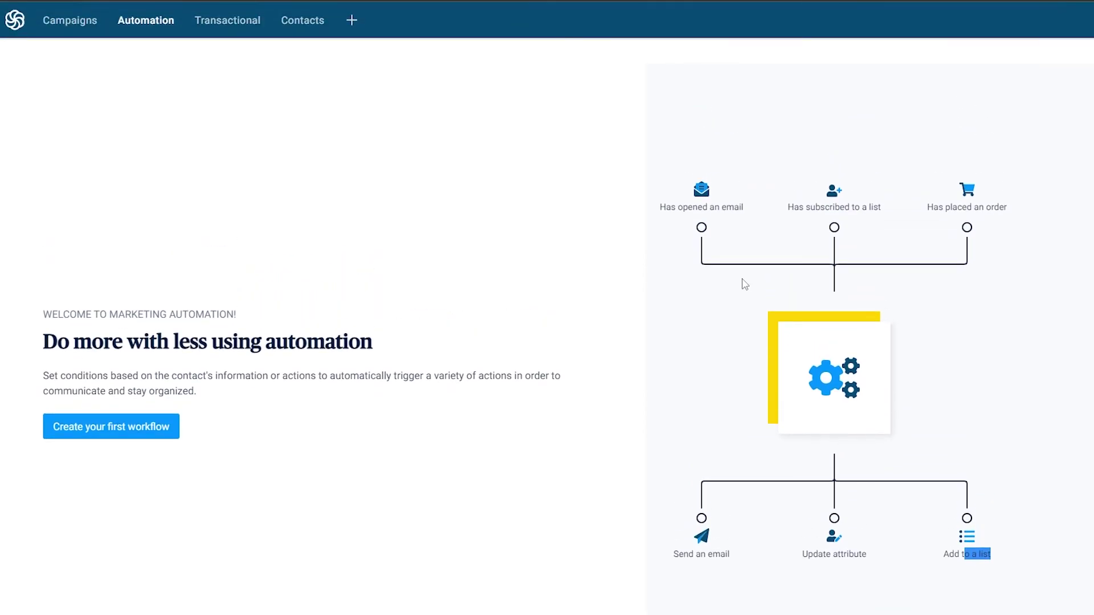
# Go to Transactional and complete the SMTP settings configuration step.
pyautogui.click(226, 23)
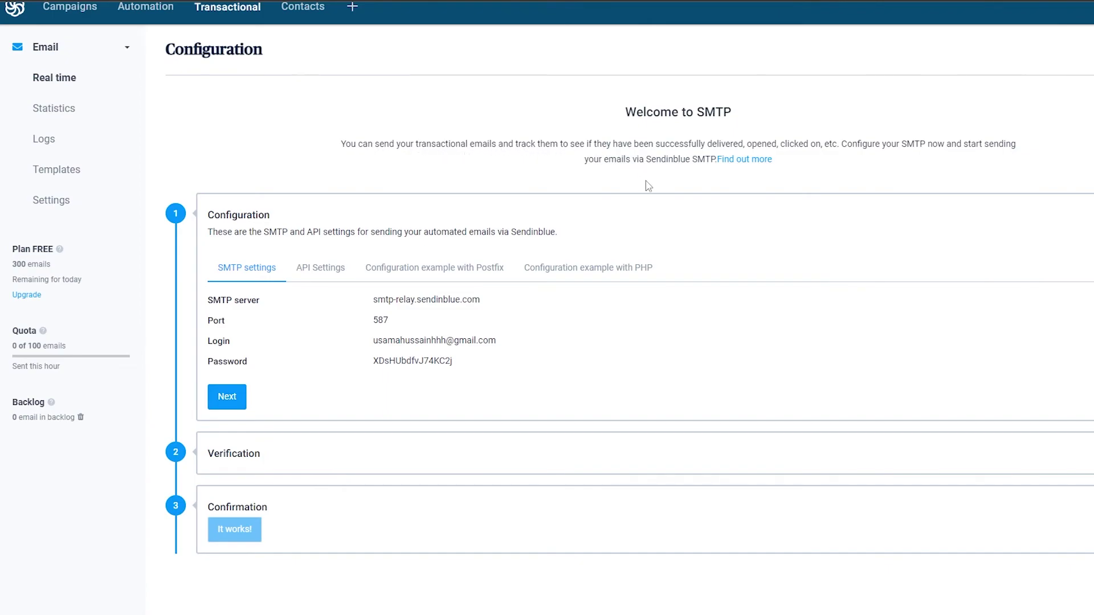
pyautogui.scroll(1, 378, 261)
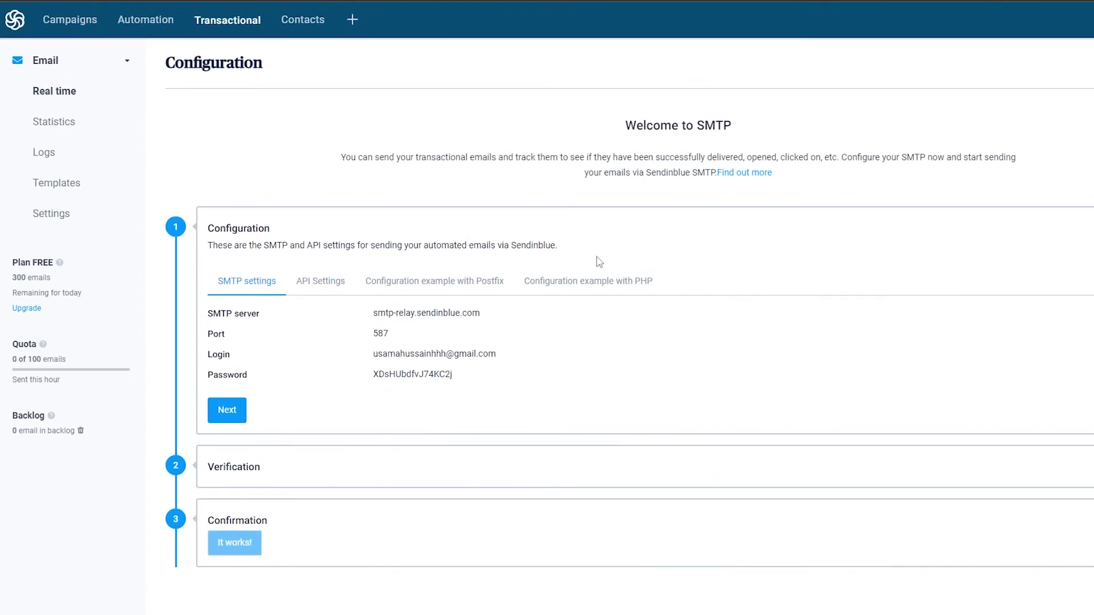
pyautogui.click(226, 410)
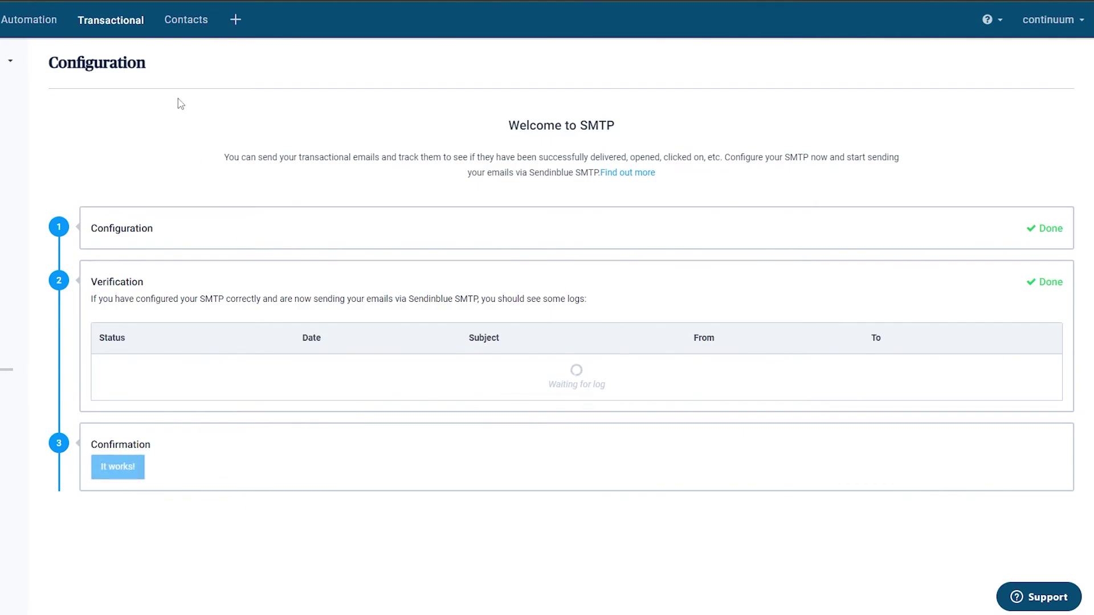
# View the 3 saved contacts, then open the Apps and Integrations catalogue.
pyautogui.click(196, 22)
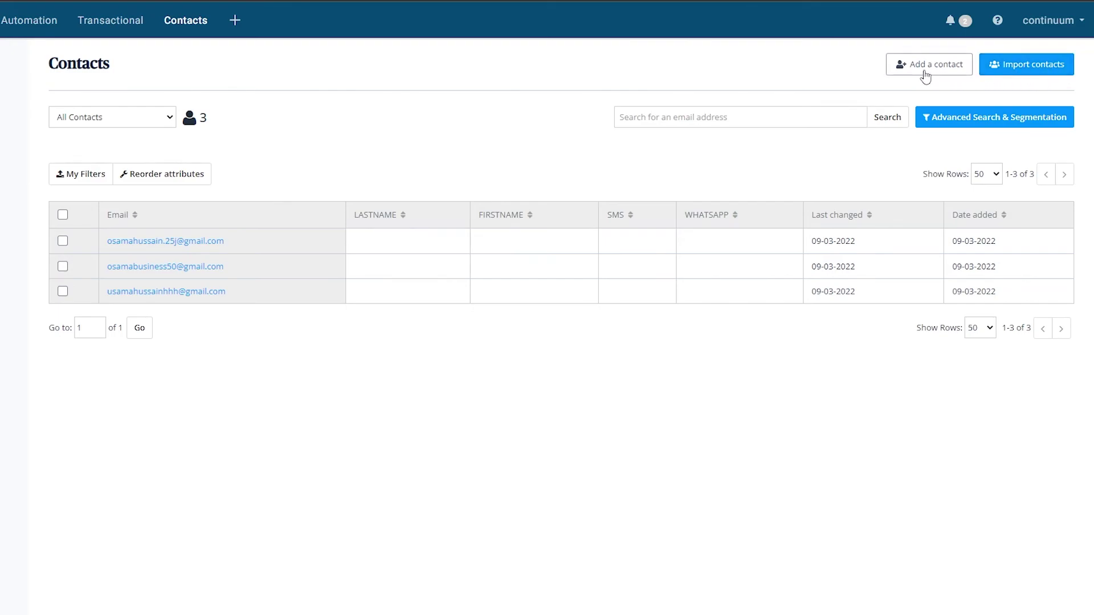
pyautogui.click(237, 24)
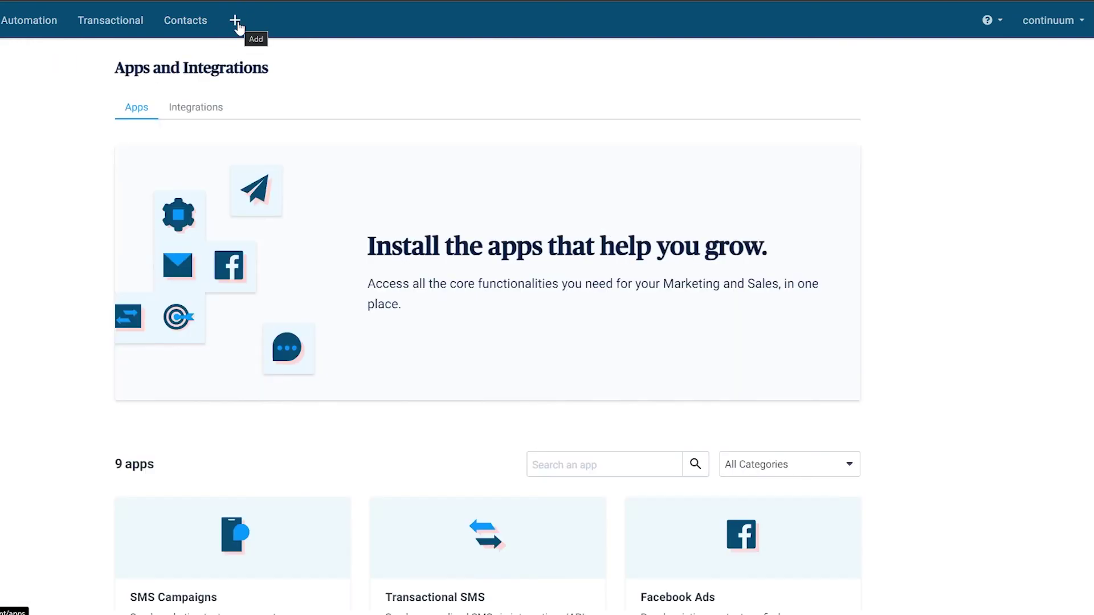
# Scroll through the nine apps, including SMS Campaigns, Transactional SMS and Facebook Ads.
pyautogui.scroll(-4, 367, 173)
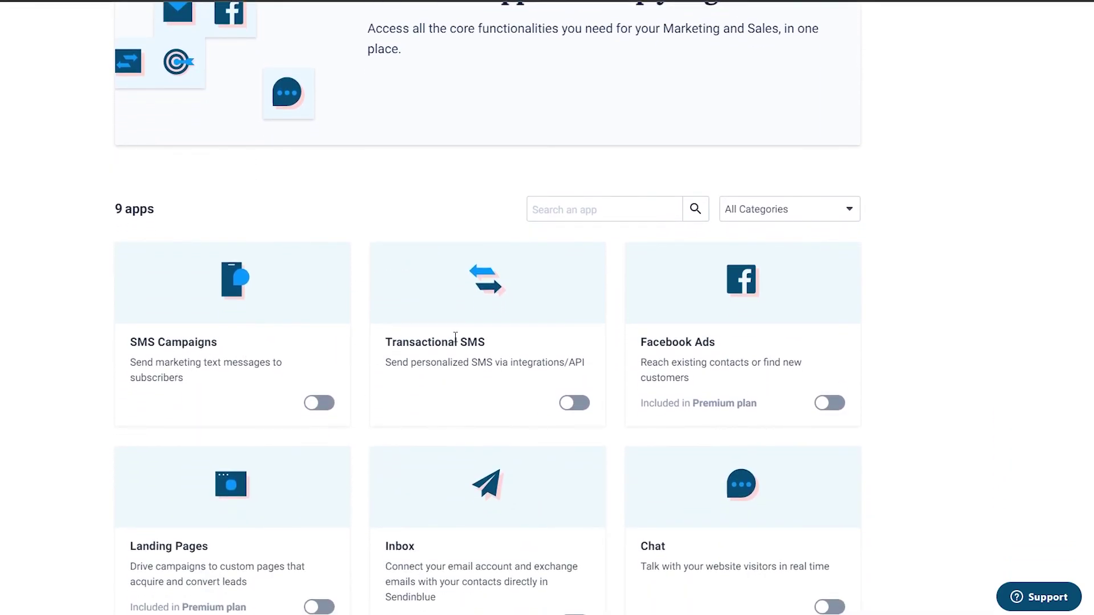
pyautogui.scroll(-2, 453, 305)
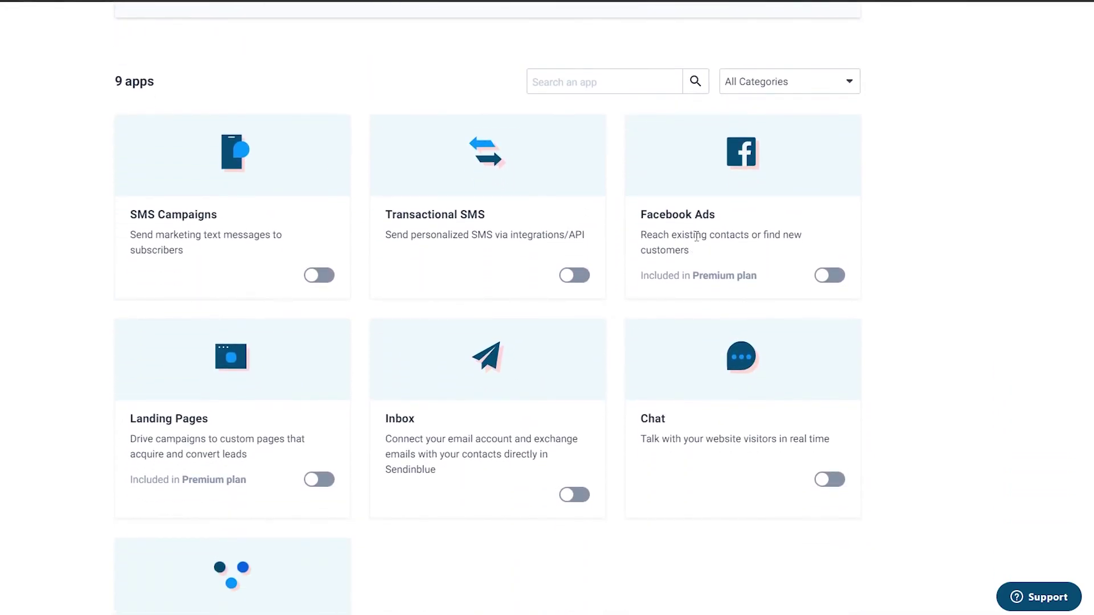
pyautogui.scroll(-3, 751, 401)
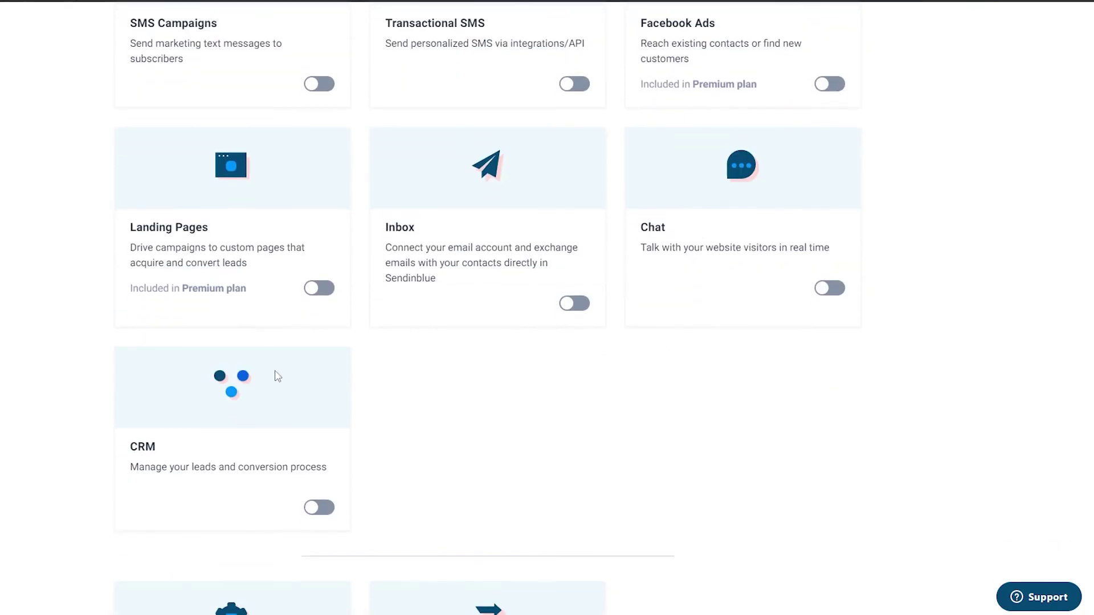
pyautogui.scroll(-3, 296, 422)
pyautogui.scroll(5, 617, 472)
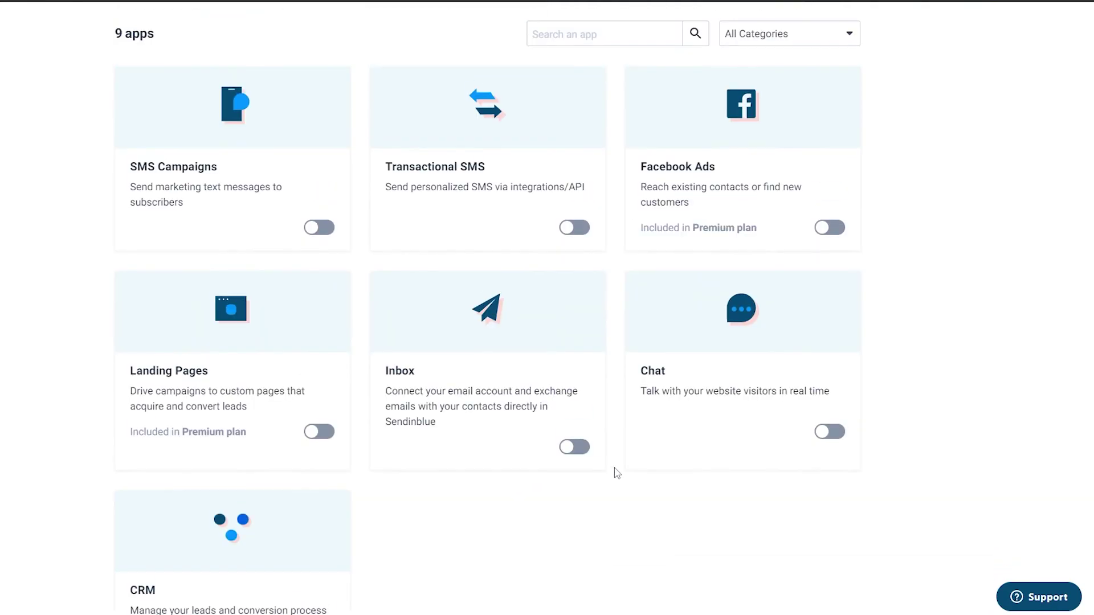
pyautogui.scroll(7, 617, 473)
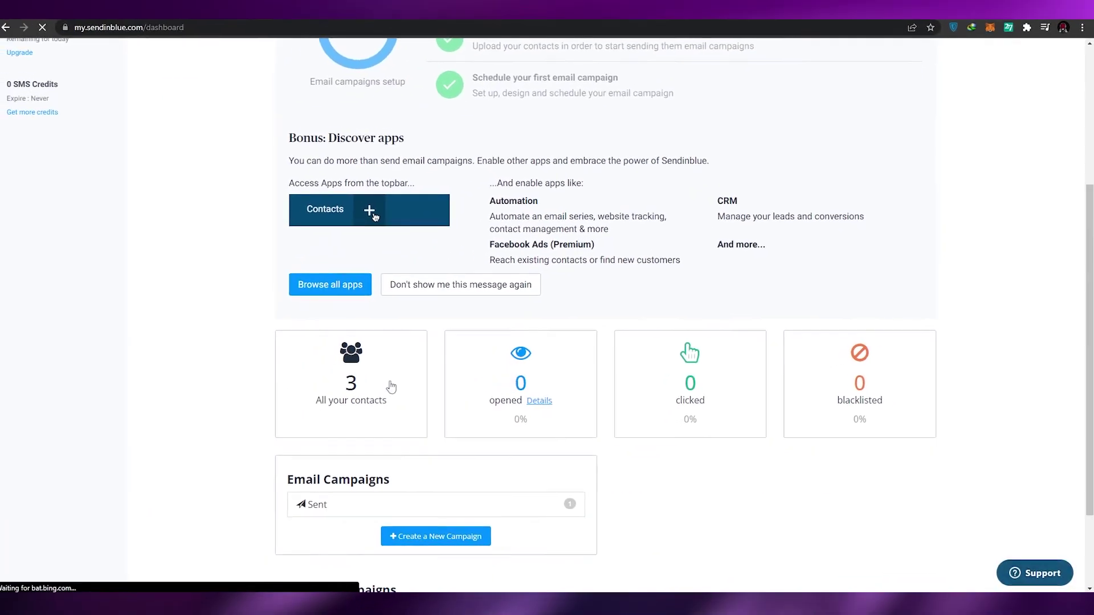
pyautogui.scroll(4, 617, 324)
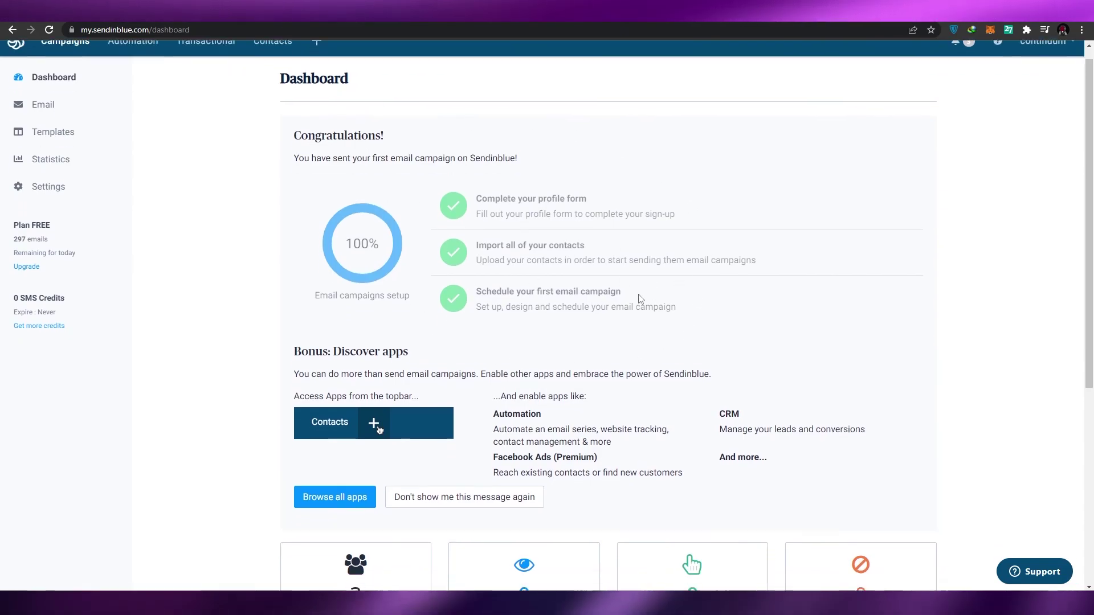
# Scroll down the Dashboard to Previous Campaigns, showing 'testing' sent to 3 recipients.
pyautogui.scroll(-6, 627, 302)
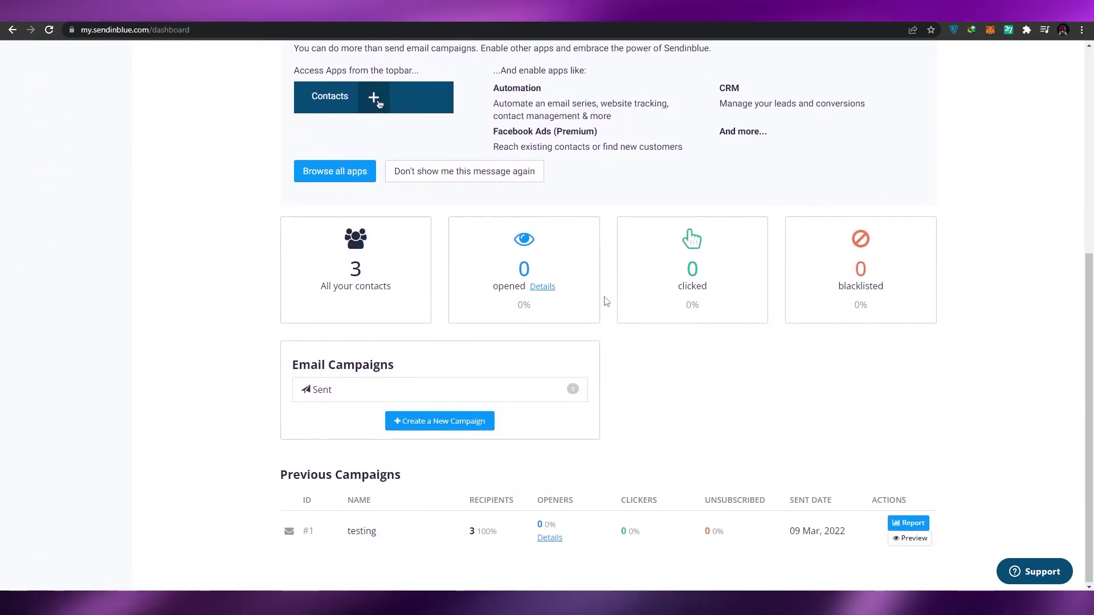